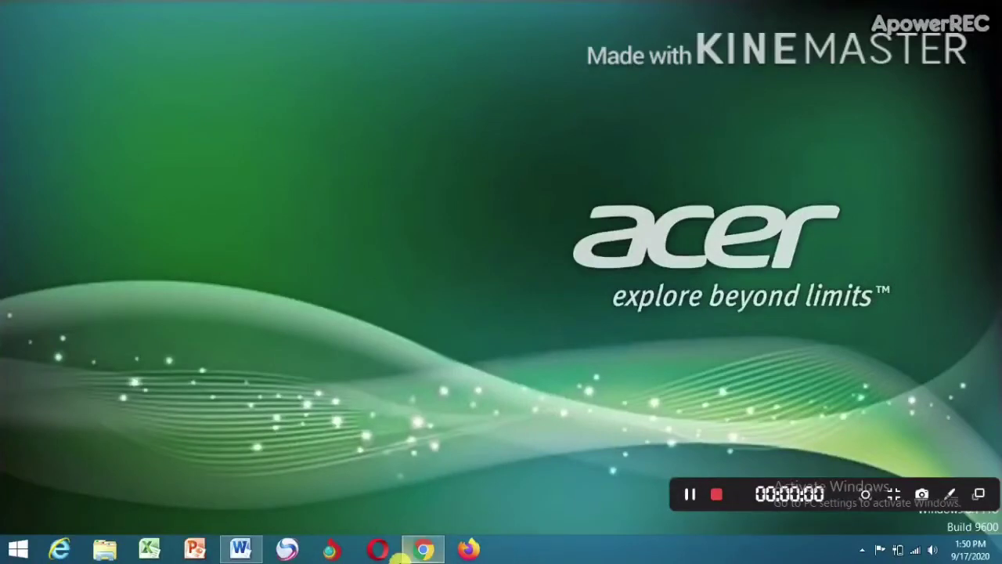
# Restore the Word document titled 'HOW TO ANALYIS AND PLOT GRAPH USING MICROSOFT WORD' from the taskbar.
pyautogui.click(249, 552)
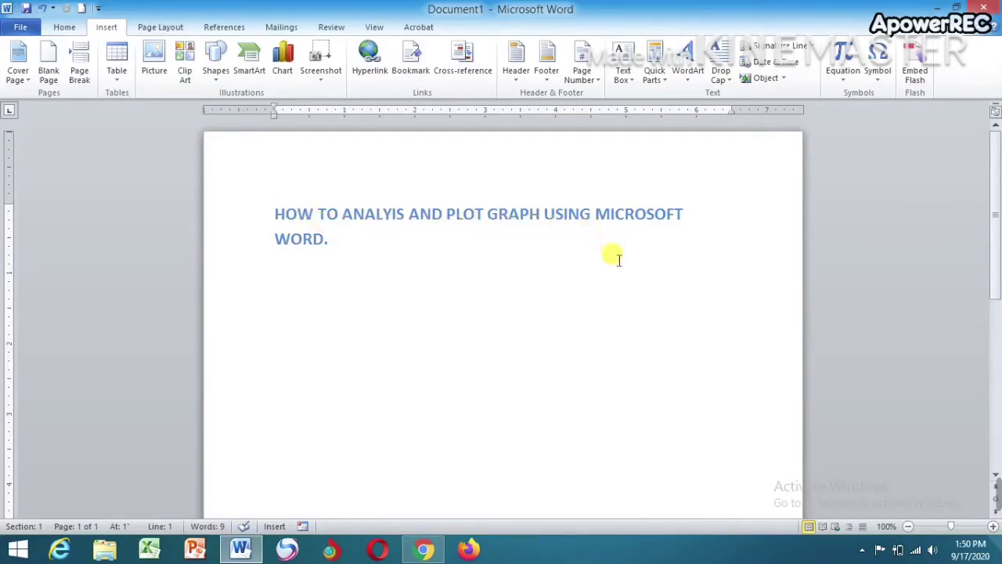
# Insert a 100% Stacked Column in 3-D chart from the Insert tab's Chart gallery.
pyautogui.click(67, 26)
pyautogui.click(108, 27)
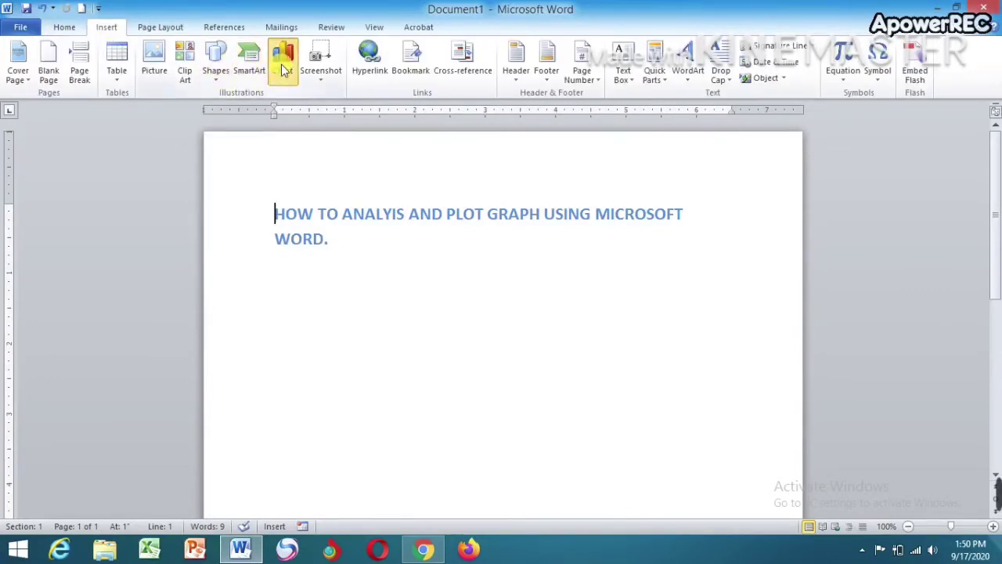
pyautogui.click(285, 71)
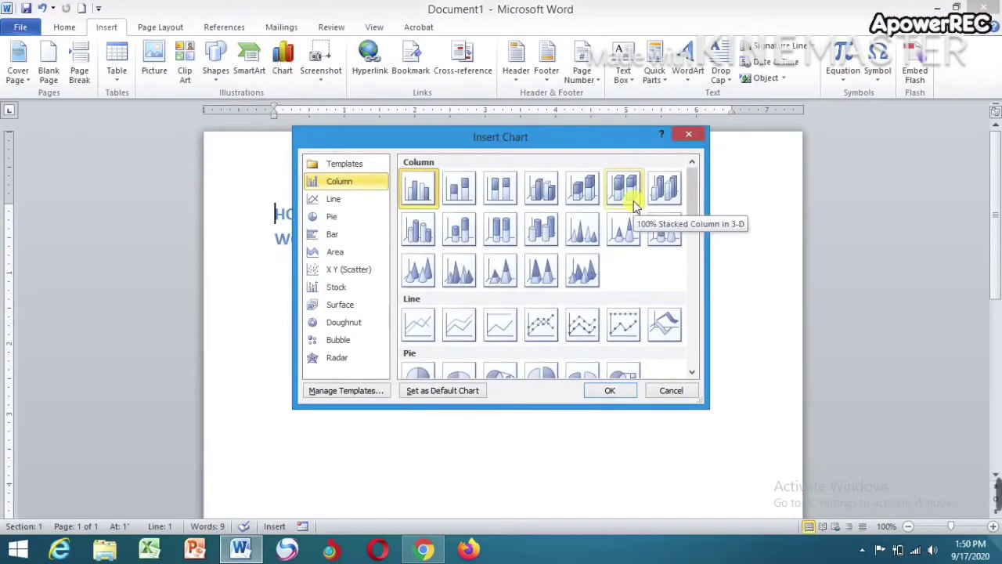
pyautogui.click(634, 205)
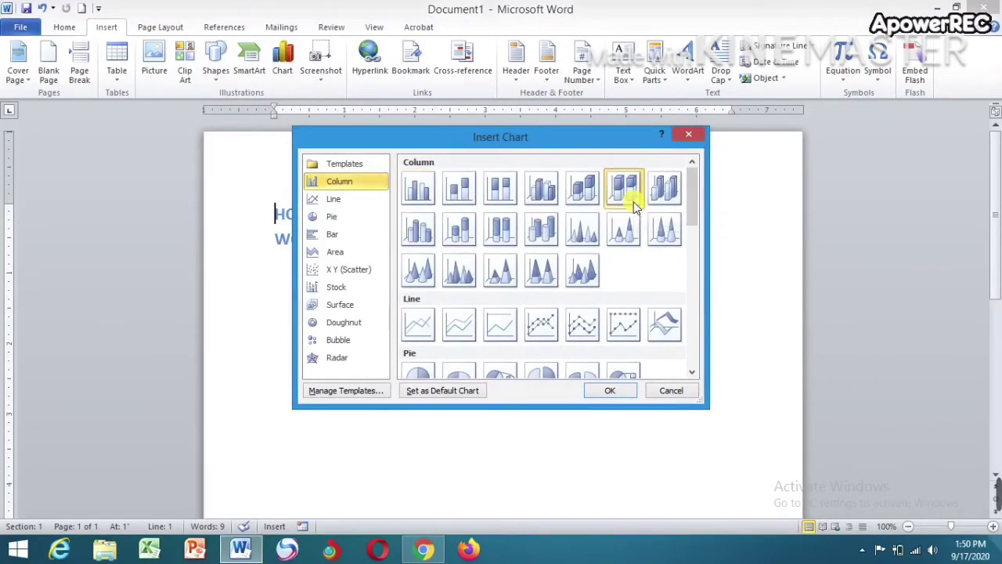
pyautogui.click(611, 390)
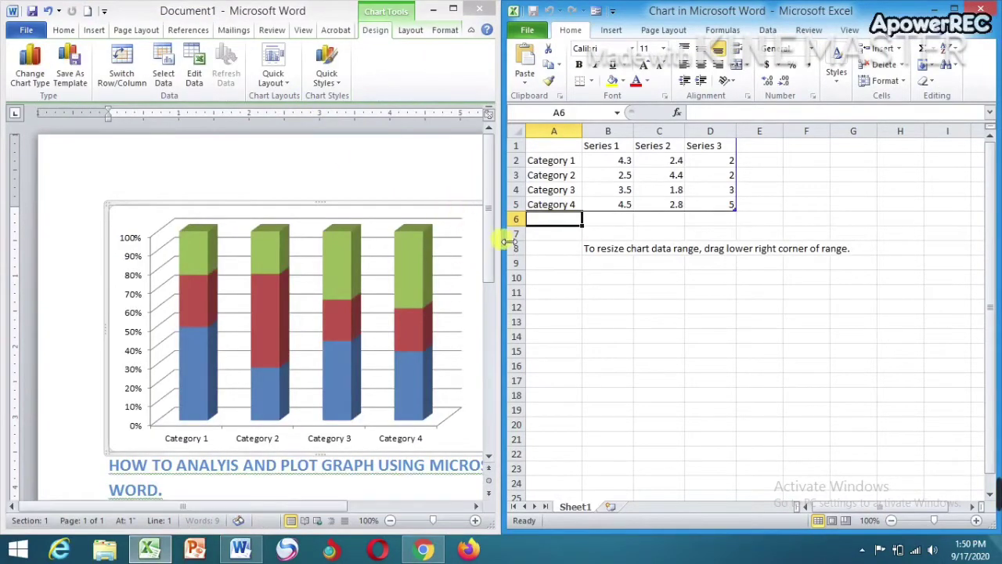
# Arrange the Excel data sheet and the Word document side by side.
pyautogui.moveTo(511, 255); pyautogui.dragTo(569, 264)
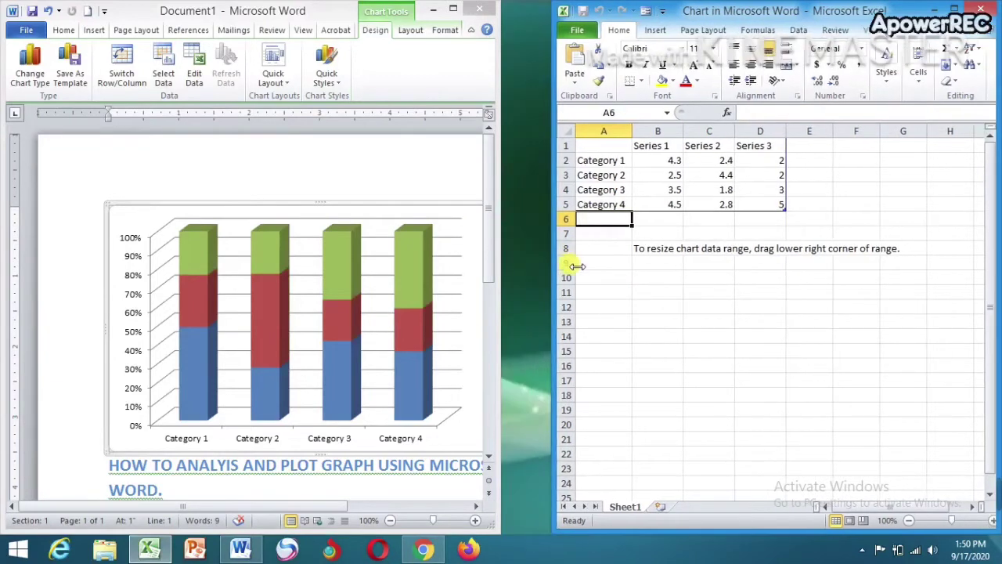
pyautogui.moveTo(501, 263); pyautogui.dragTo(553, 286)
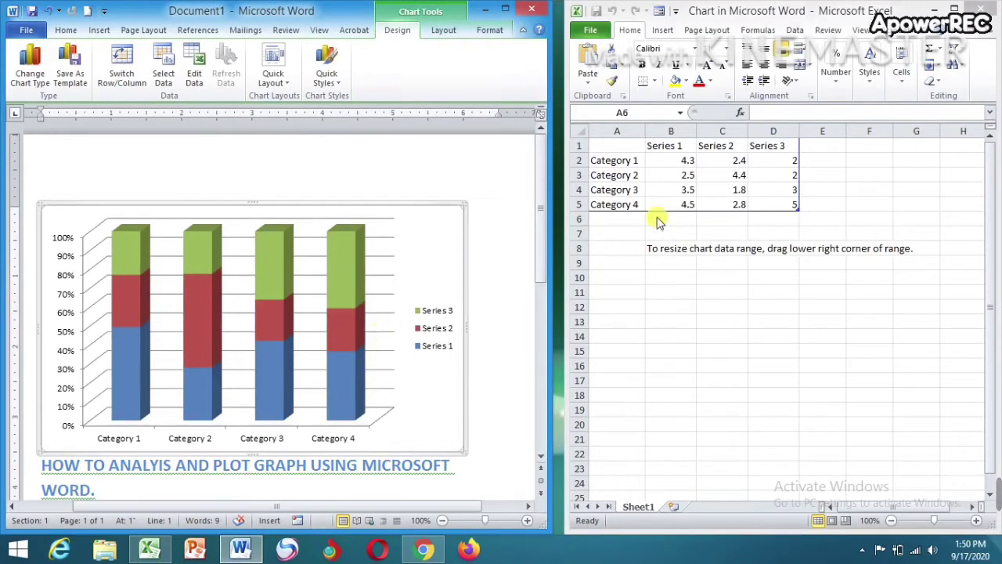
pyautogui.click(635, 164)
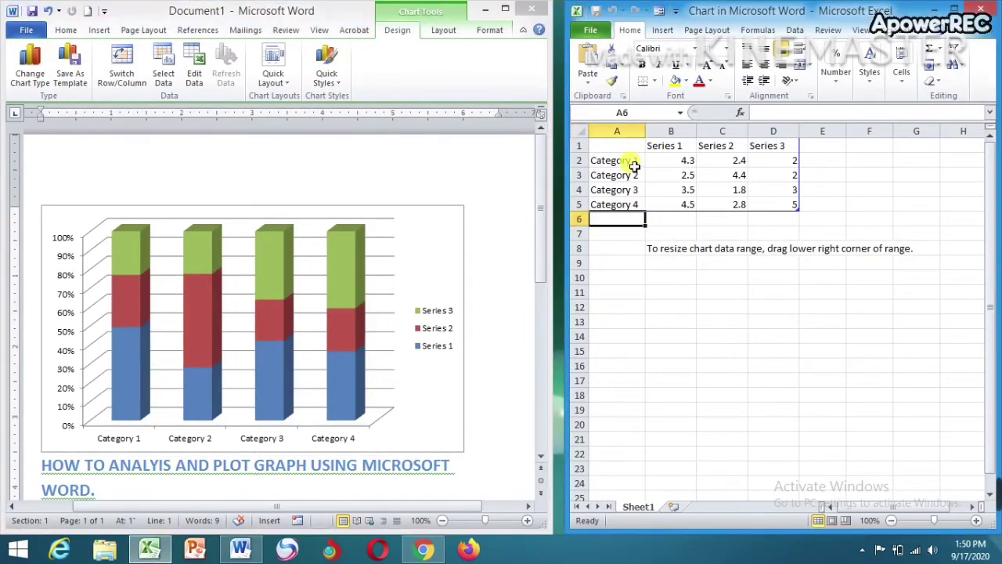
# Replace category labels A2:A5 with the names EMEKA, ADA, UCHE and OBI.
pyautogui.click(634, 164)
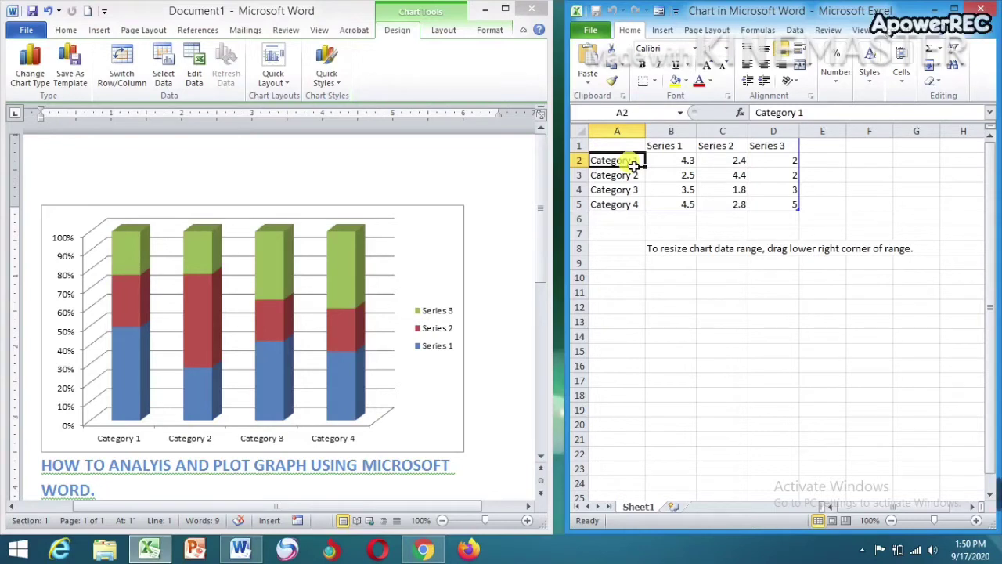
pyautogui.write('e')
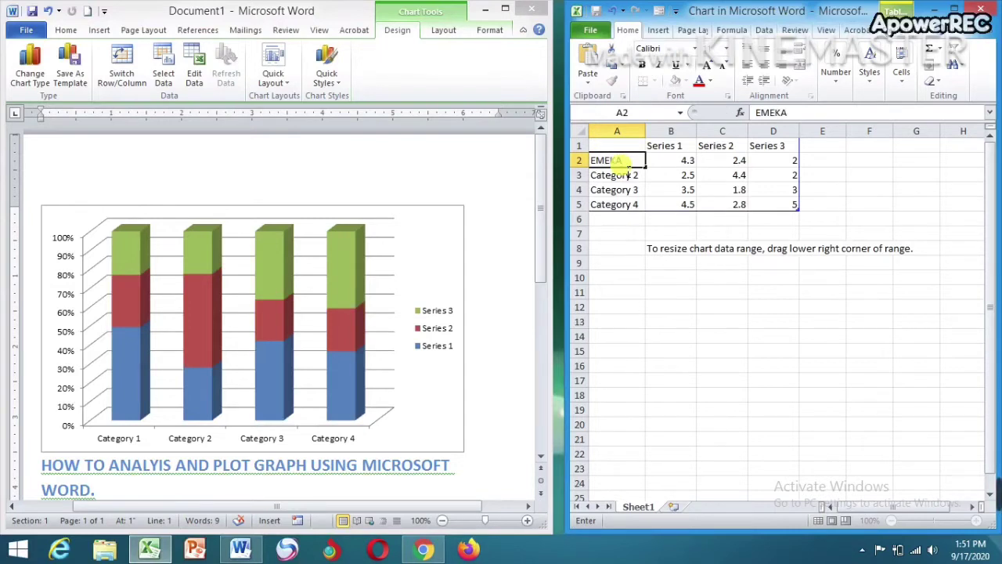
pyautogui.click(630, 171)
pyautogui.write('ADA')
pyautogui.press('Return')
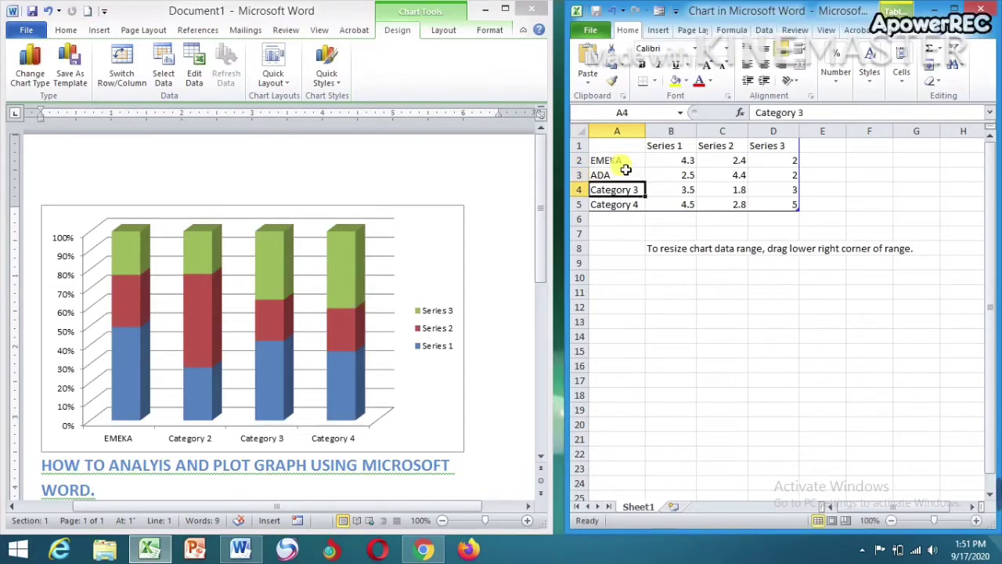
pyautogui.write('UCHE')
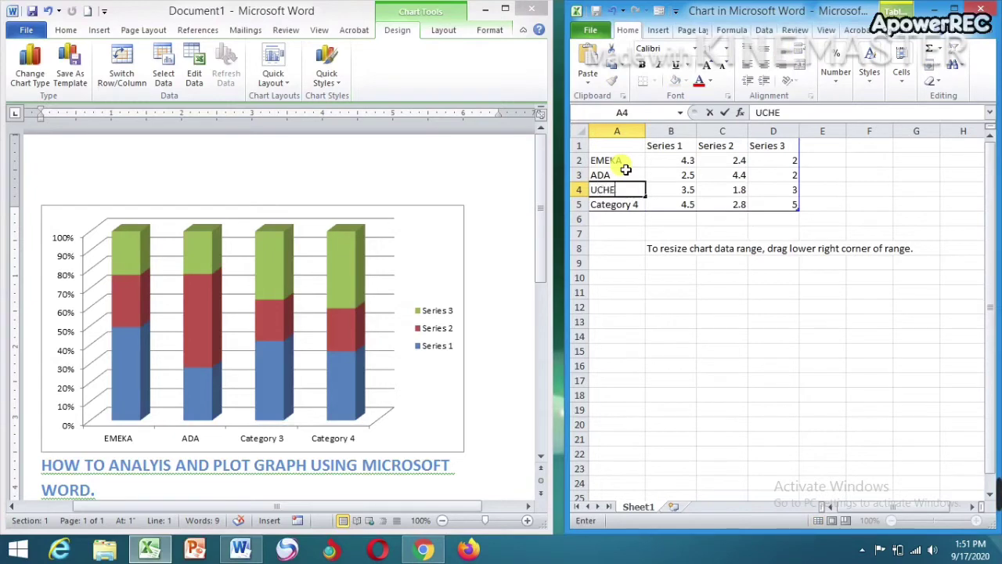
pyautogui.press('Return')
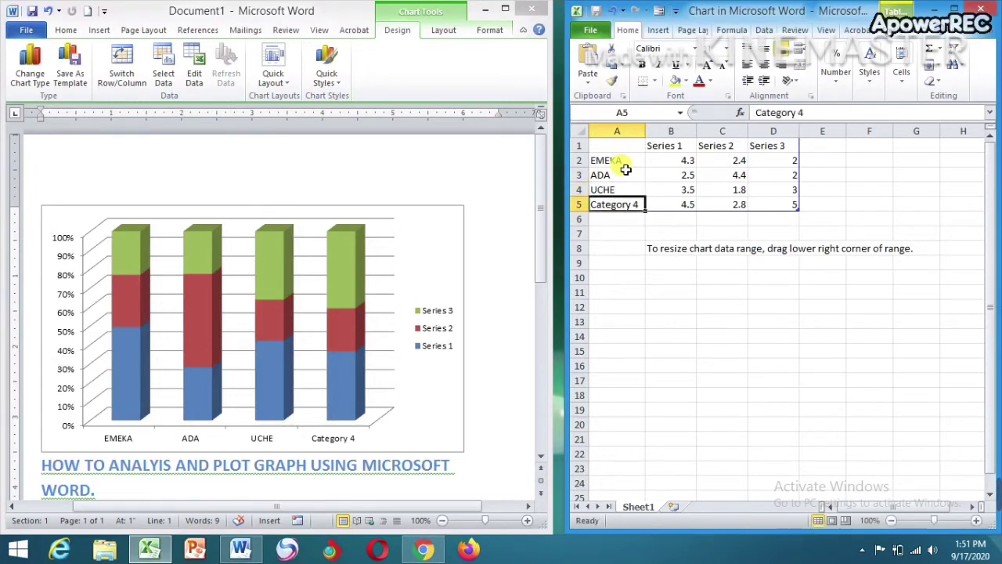
pyautogui.write('OBI')
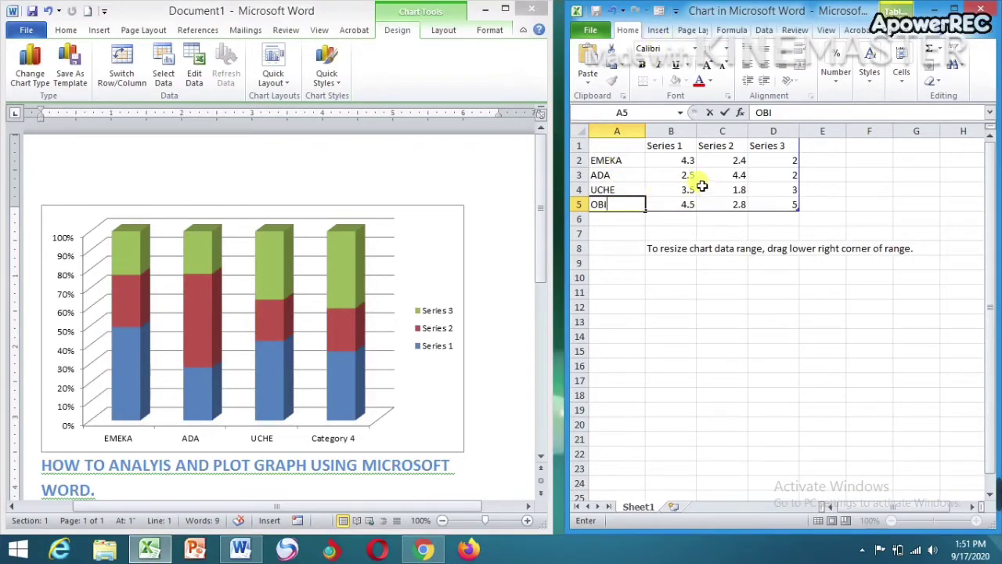
pyautogui.click(676, 149)
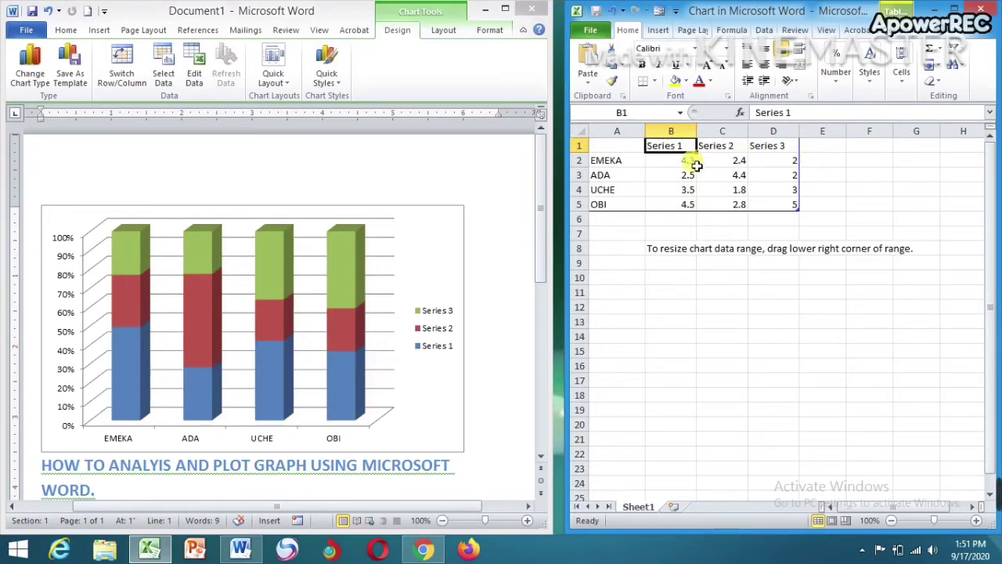
# Enter EMEKA, ADA, UCHE and OBI as series headers in B1 through E1.
pyautogui.write('EMEKA')
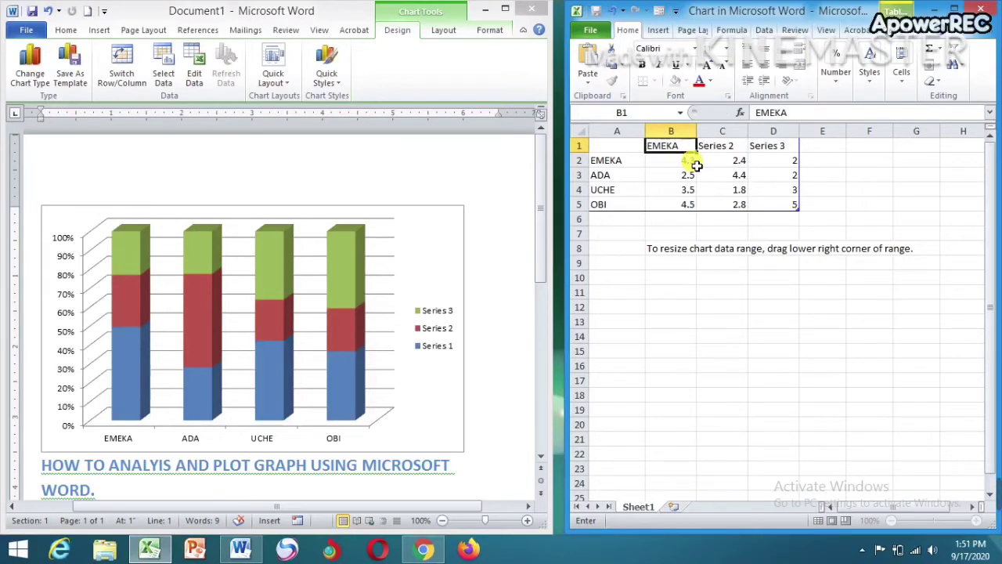
pyautogui.press('Tab')
pyautogui.write('A')
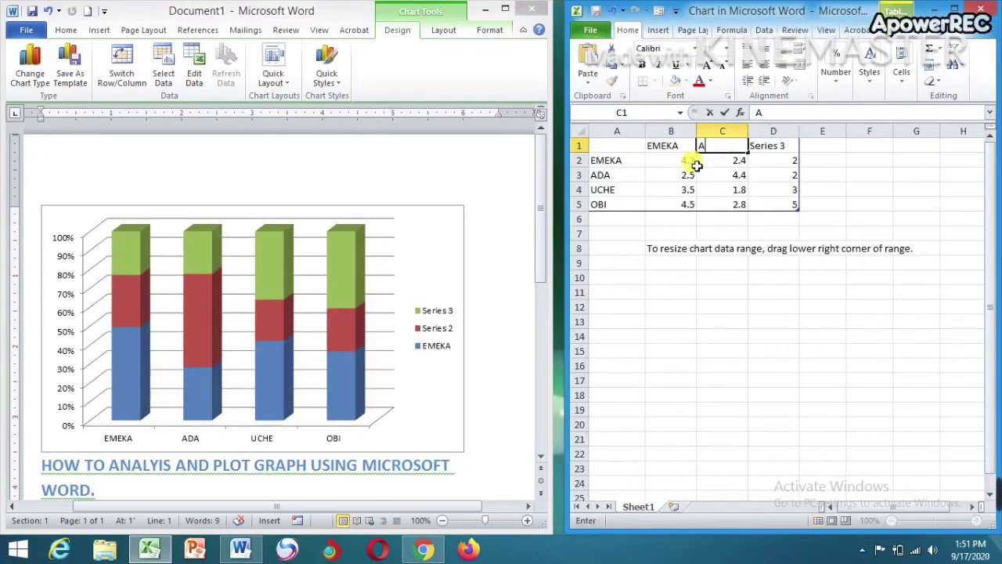
pyautogui.press('Tab')
pyautogui.write('UC')
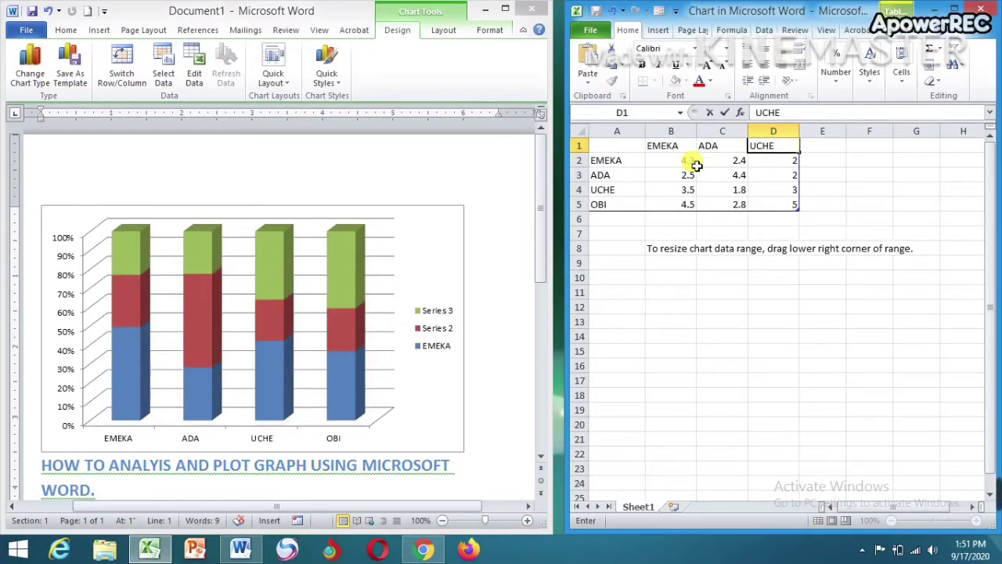
pyautogui.press('Tab')
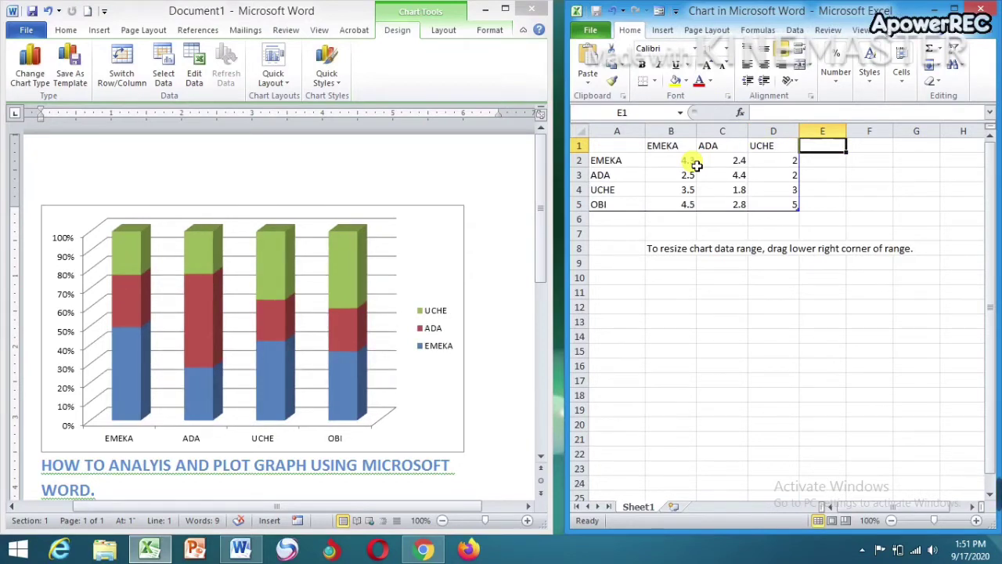
pyautogui.write('OBI')
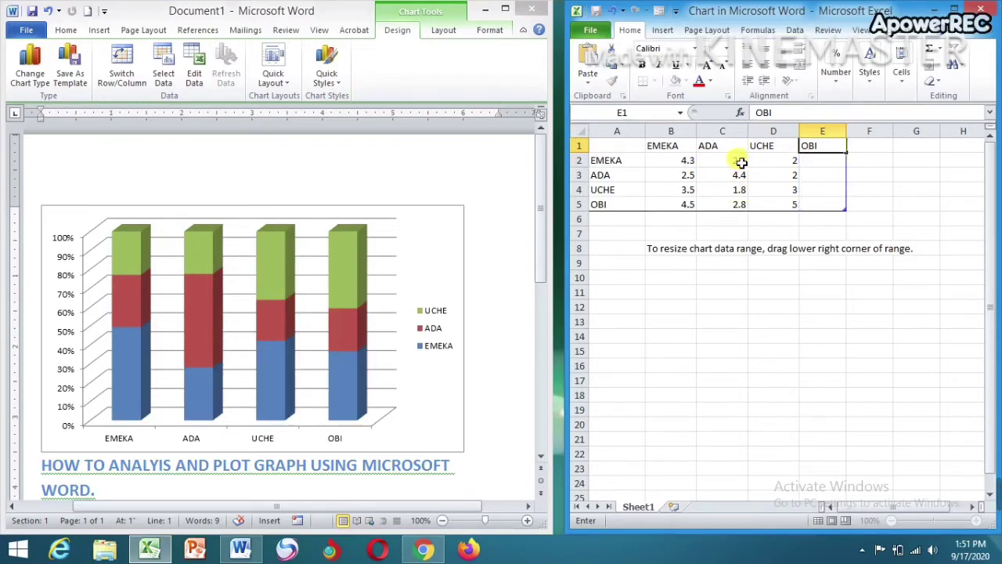
# Clear the sample values from columns C and D of the chart data.
pyautogui.click(740, 162)
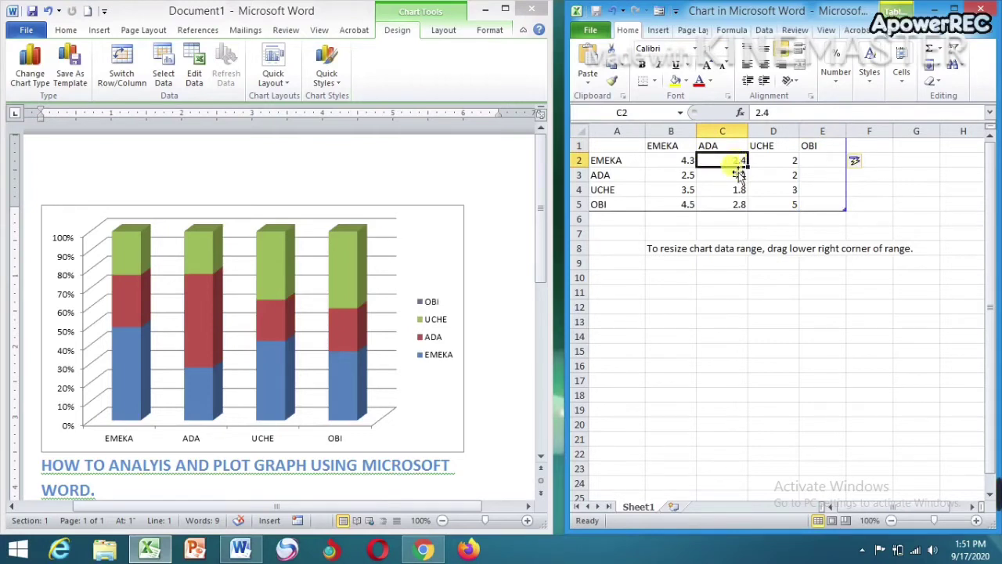
pyautogui.press('BackSpace')
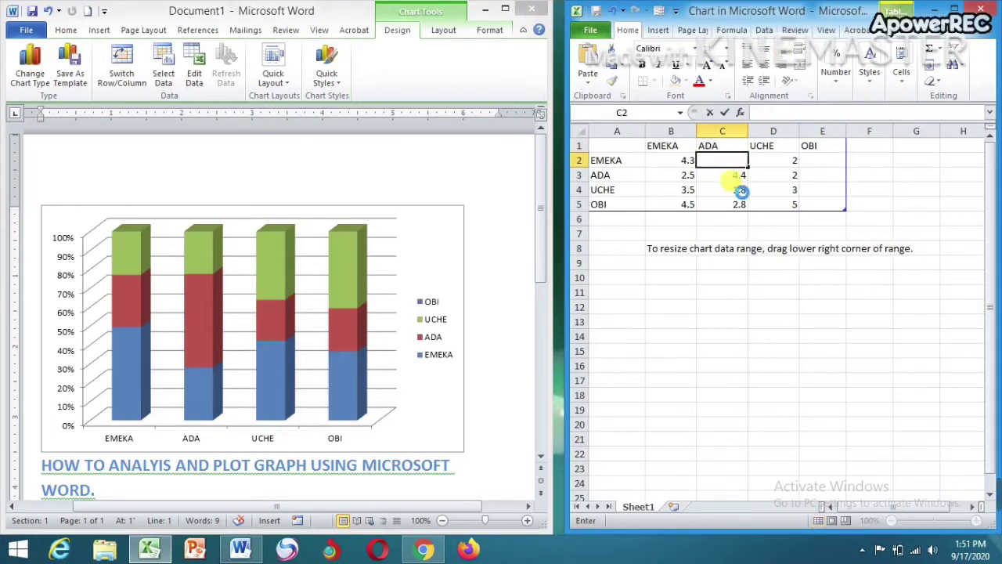
pyautogui.press('Return')
pyautogui.press('Delete')
pyautogui.press('Return')
pyautogui.press('BackSpace')
pyautogui.press('Return')
pyautogui.press('Delete')
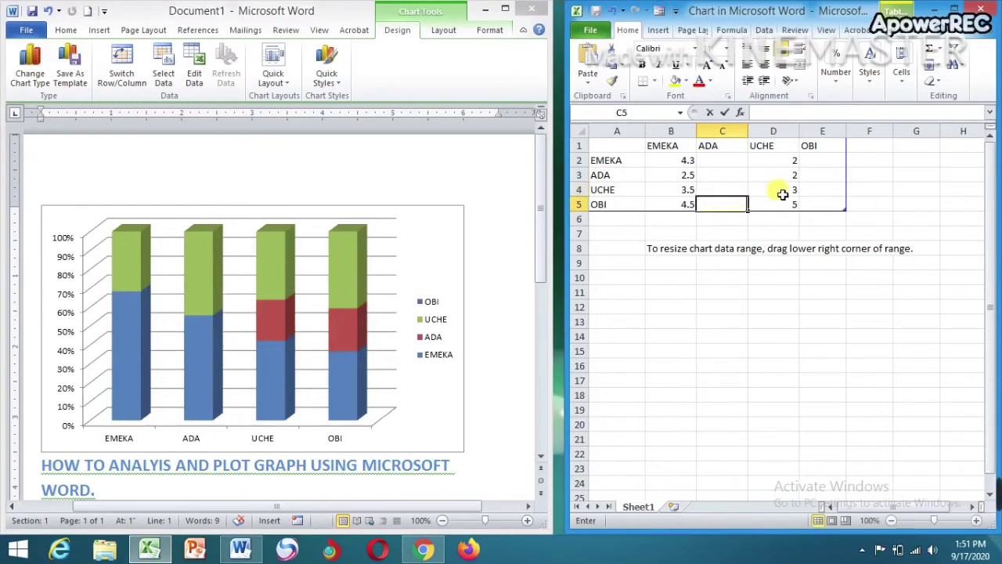
pyautogui.click(787, 160)
pyautogui.press('Delete')
pyautogui.press('Return')
pyautogui.press('Delete')
pyautogui.press('Return')
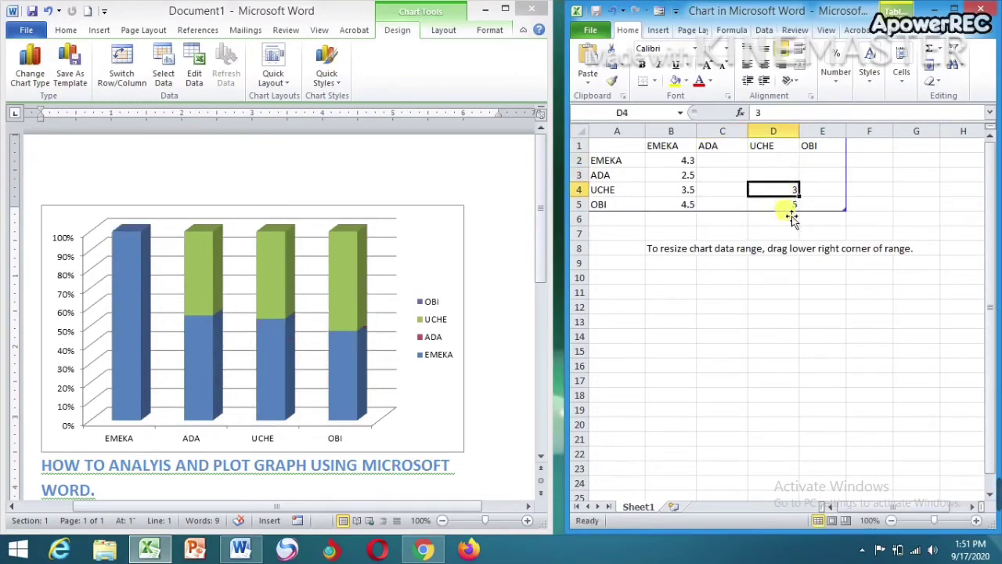
pyautogui.hotkey('ctrl', 'a')
pyautogui.press('BackSpace')
pyautogui.click(795, 200)
pyautogui.press('BackSpace')
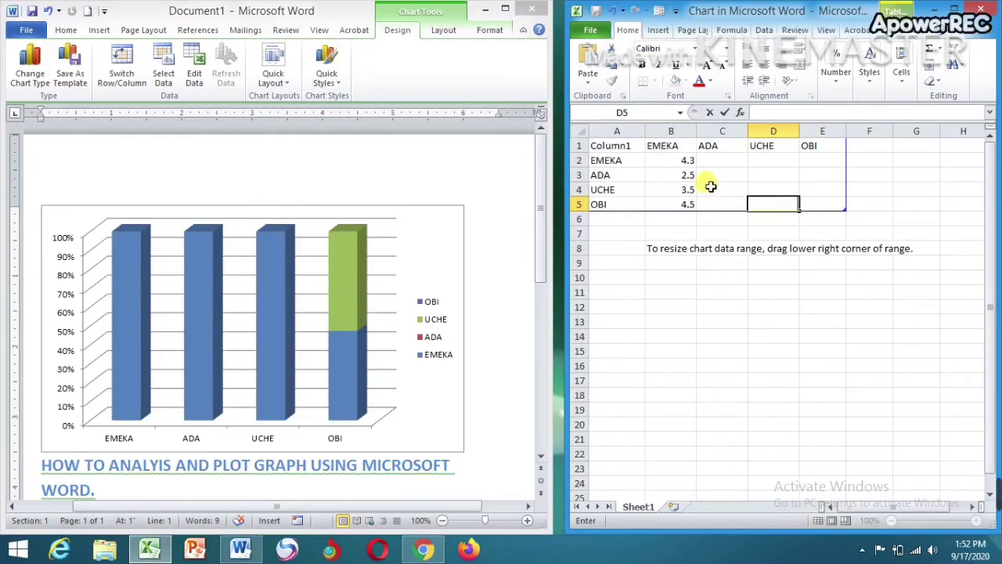
# Clear the sample values in B2 through B5 and begin a new score in B2.
pyautogui.click(692, 166)
pyautogui.press('BackSpace')
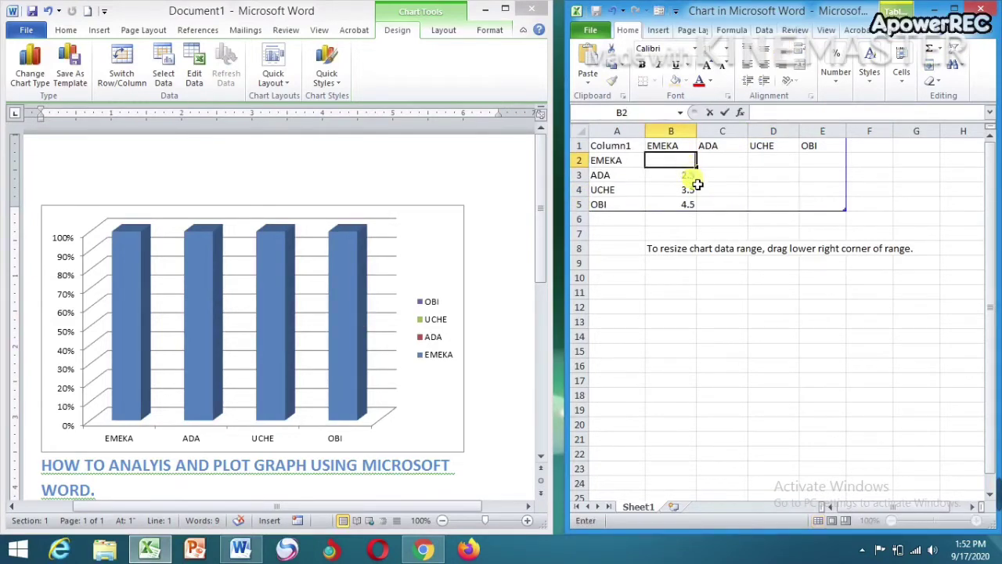
pyautogui.click(693, 175)
pyautogui.press('BackSpace')
pyautogui.click(694, 189)
pyautogui.press('BackSpace')
pyautogui.click(689, 204)
pyautogui.press('BackSpace')
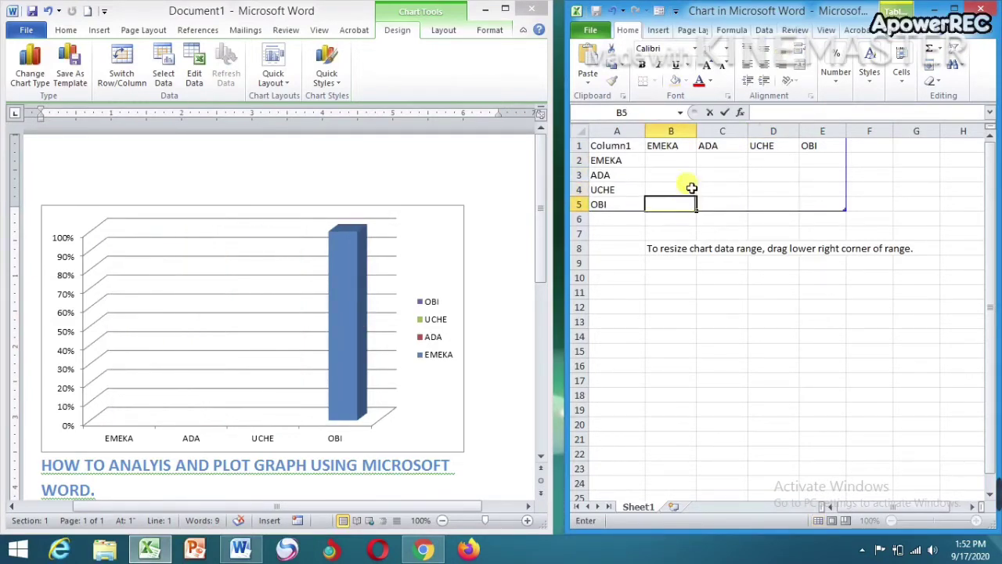
pyautogui.click(686, 161)
pyautogui.press('BackSpace')
pyautogui.write('1')
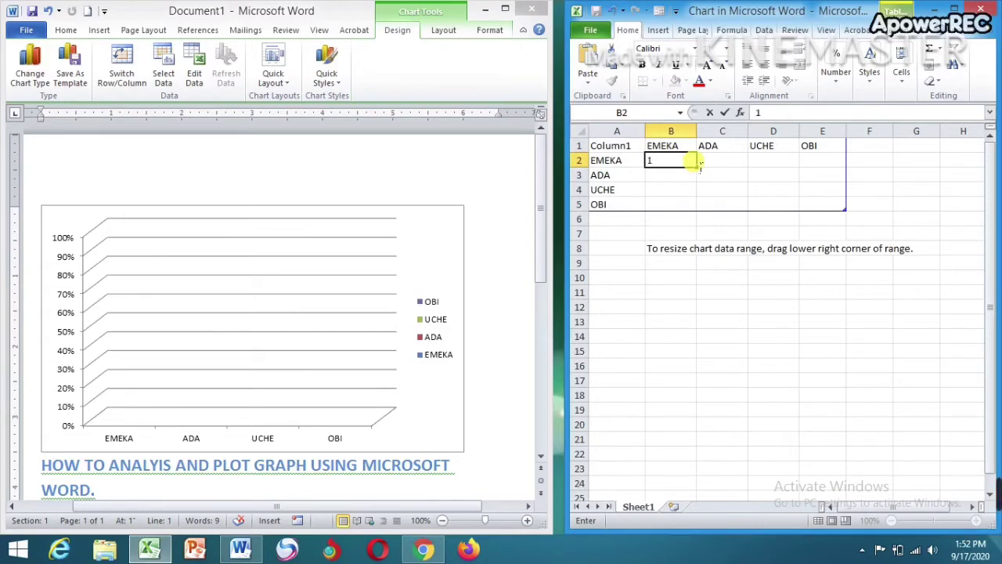
# Fill column B with scores 1, 2, 1 and 0, correcting UCHE's 3 to 1.
pyautogui.press('Return')
pyautogui.write('2')
pyautogui.press('Return')
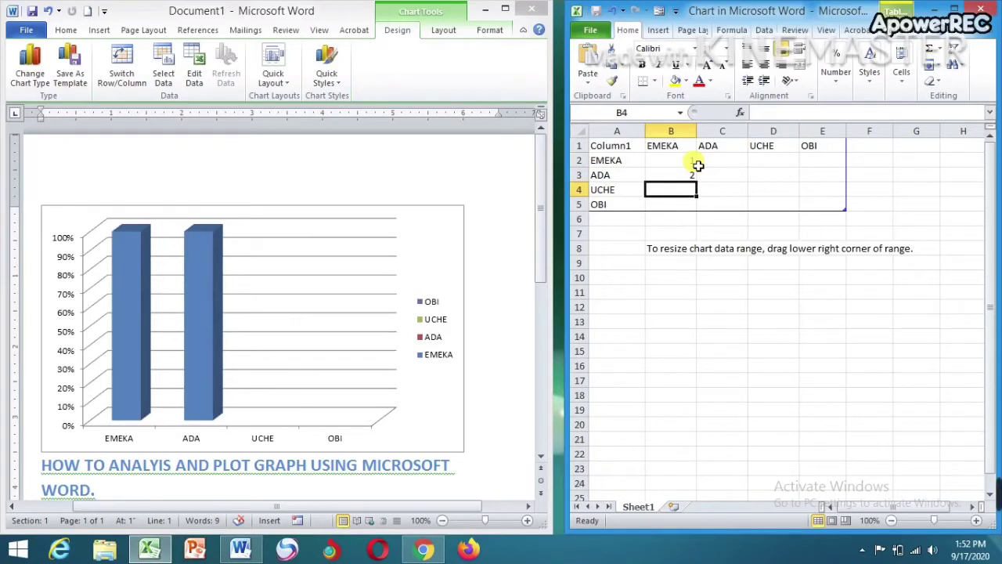
pyautogui.write('3')
pyautogui.press('Return')
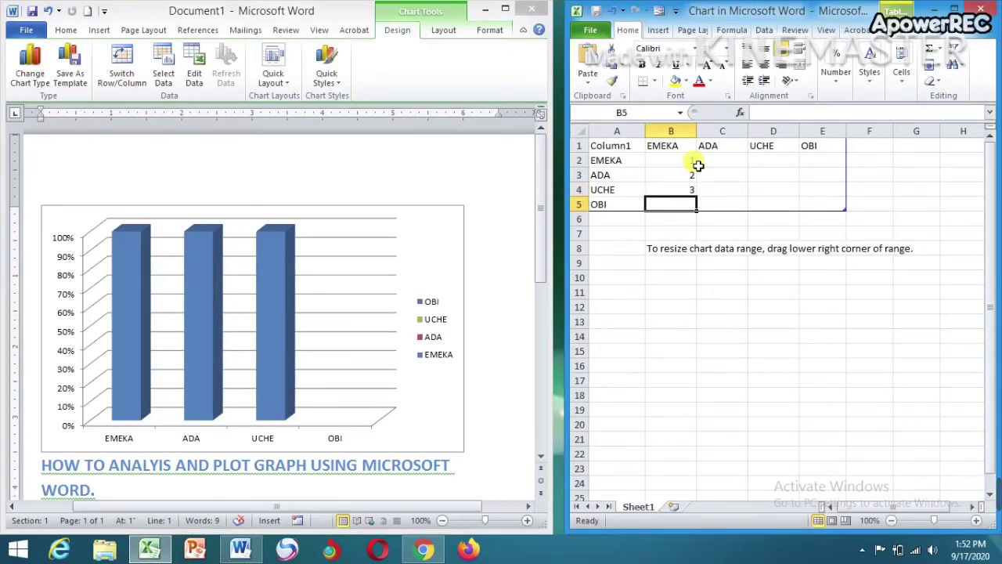
pyautogui.press('Up')
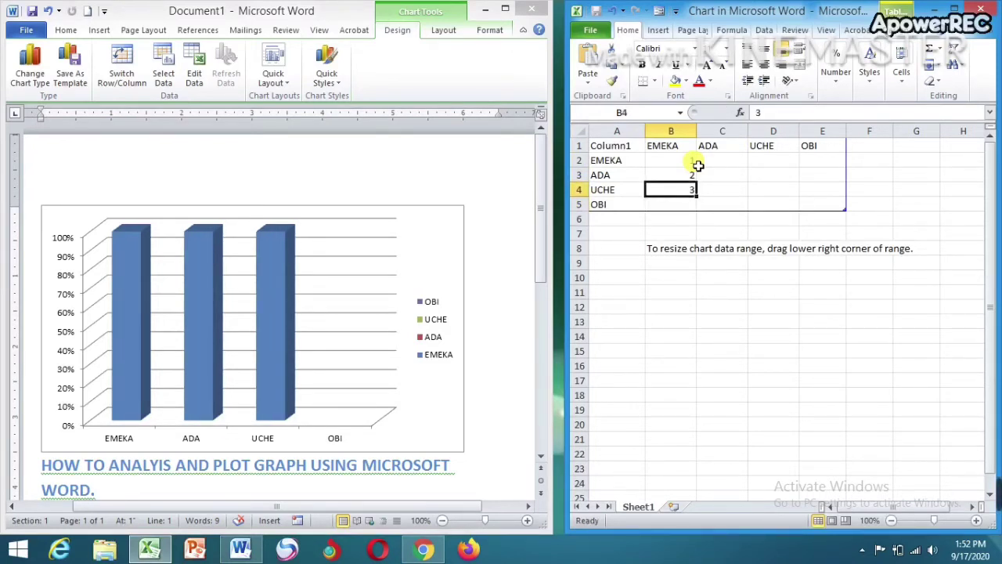
pyautogui.write('1')
pyautogui.press('Return')
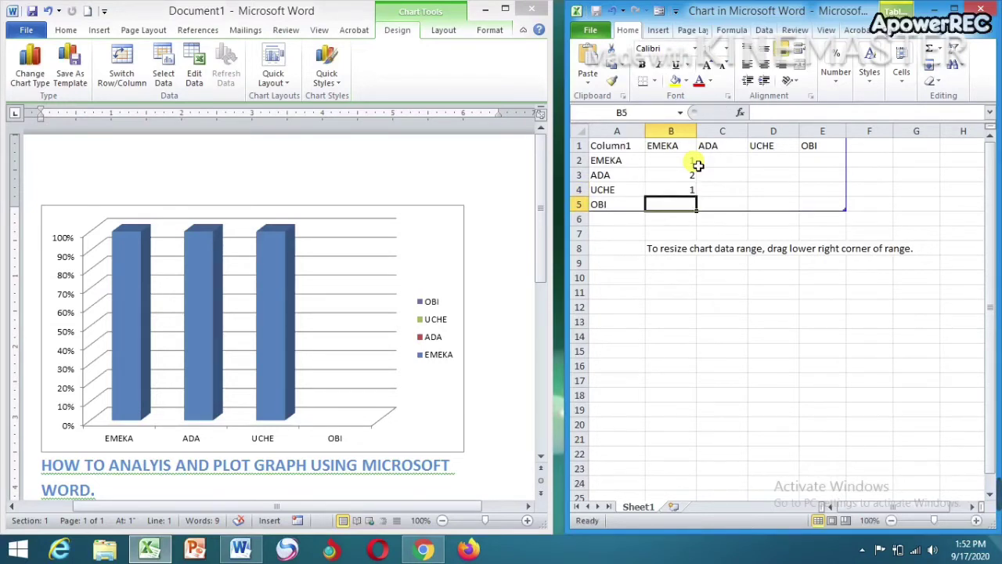
pyautogui.write('0')
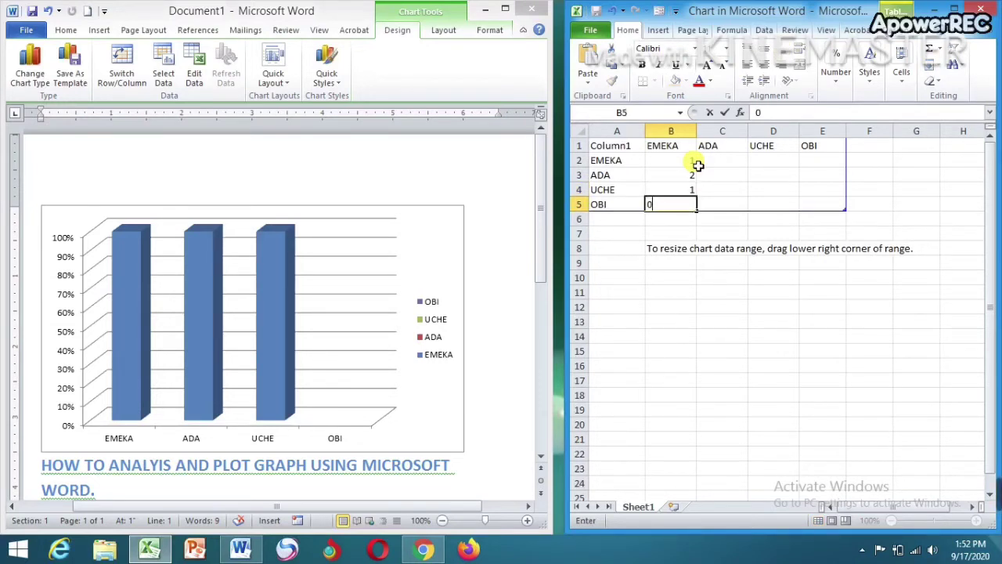
pyautogui.press('Tab')
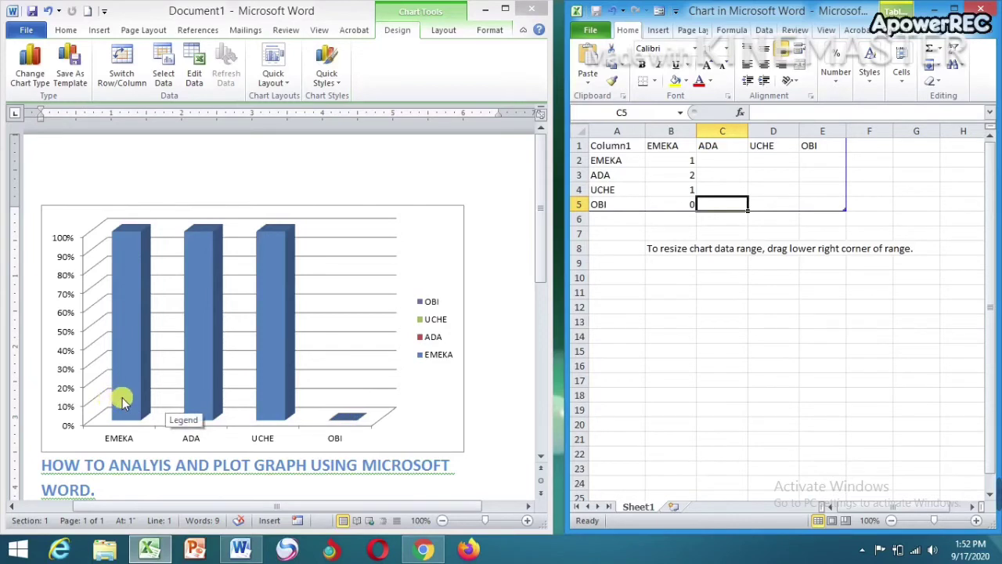
# Fill the ADA bar of the Word chart with red via Shape Fill.
pyautogui.click(198, 386)
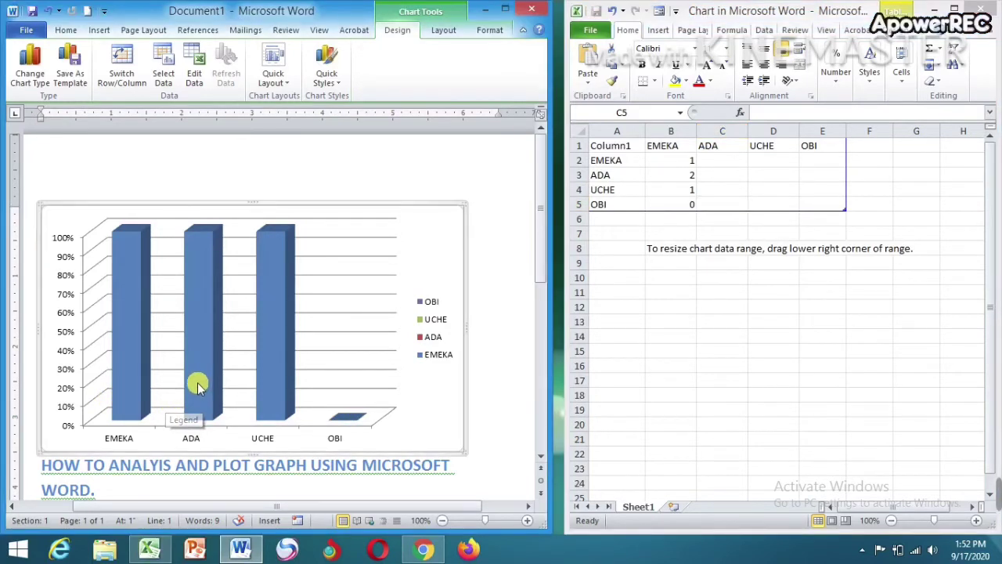
pyautogui.doubleClick(197, 379)
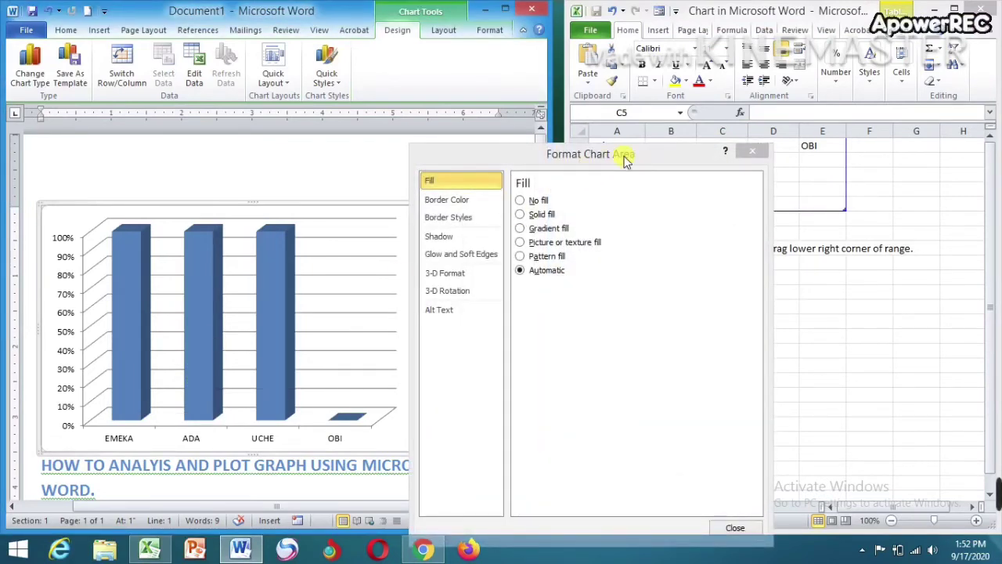
pyautogui.click(752, 150)
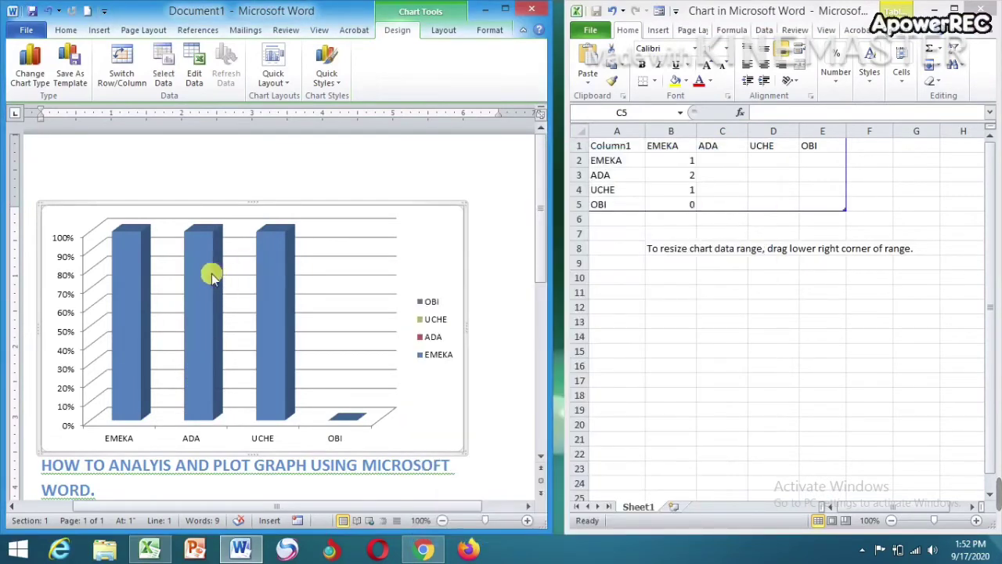
pyautogui.rightClick(211, 274)
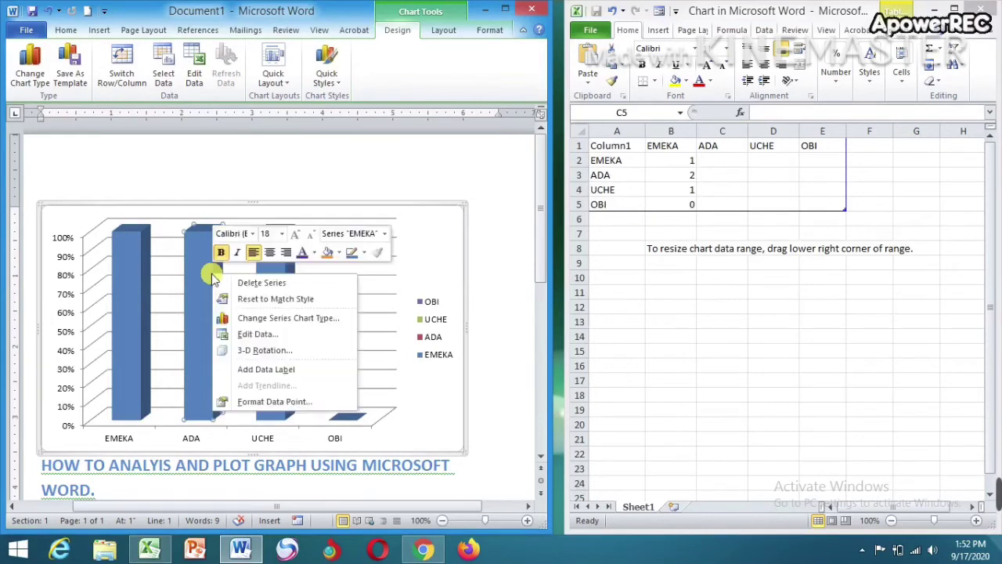
pyautogui.click(339, 254)
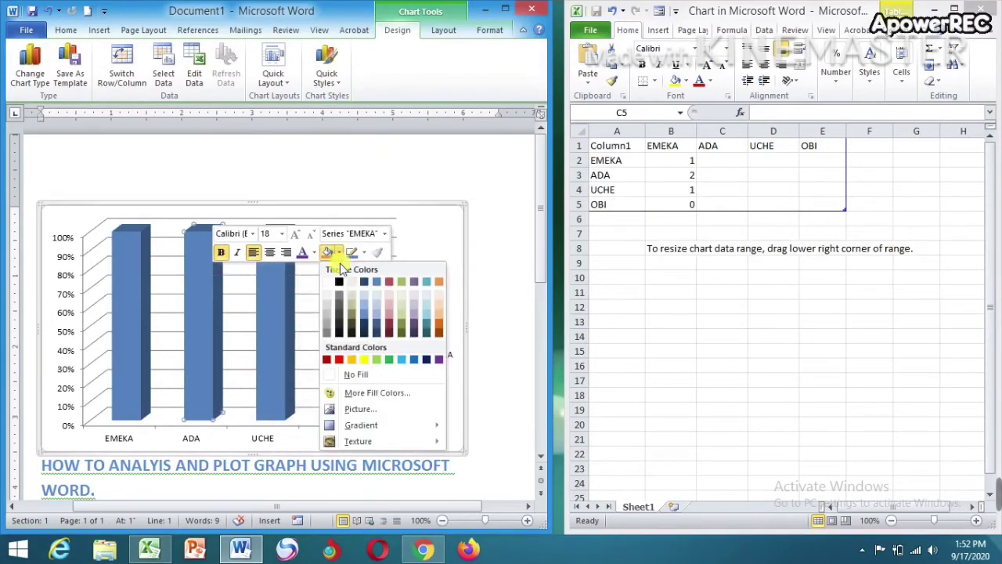
pyautogui.click(326, 359)
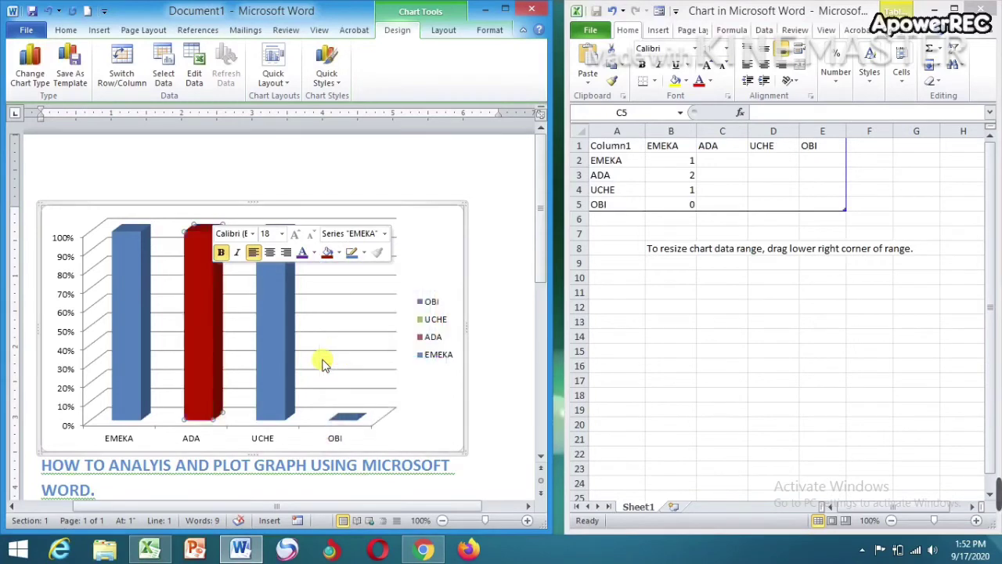
pyautogui.click(339, 257)
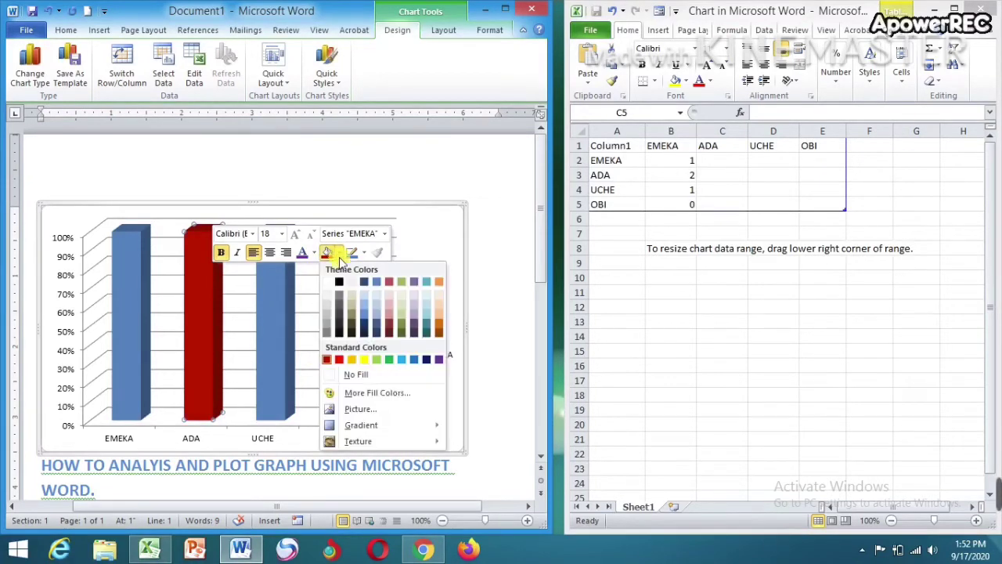
pyautogui.click(391, 285)
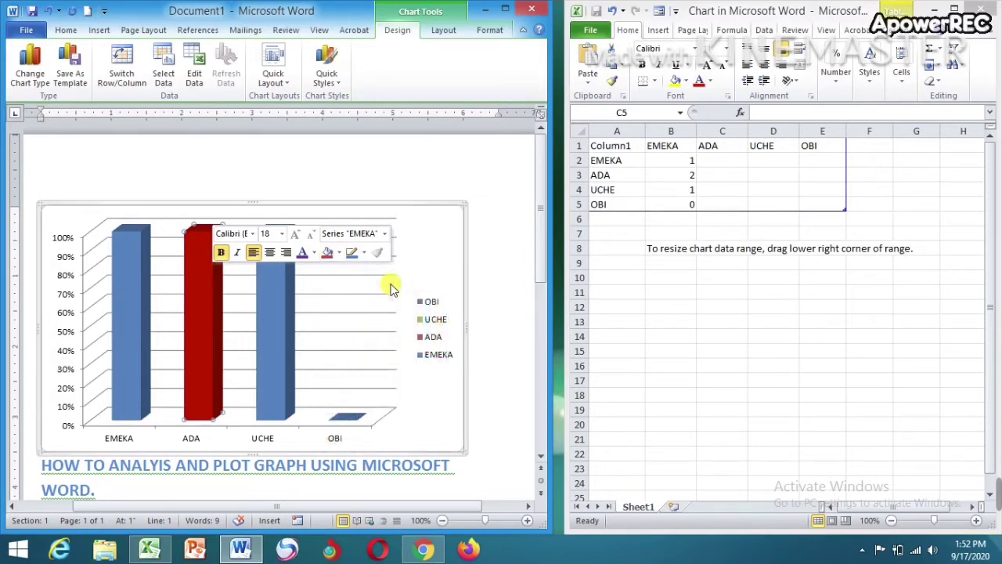
# Fill the UCHE bar green and the OBI bar purple, then deselect the chart.
pyautogui.rightClick(267, 327)
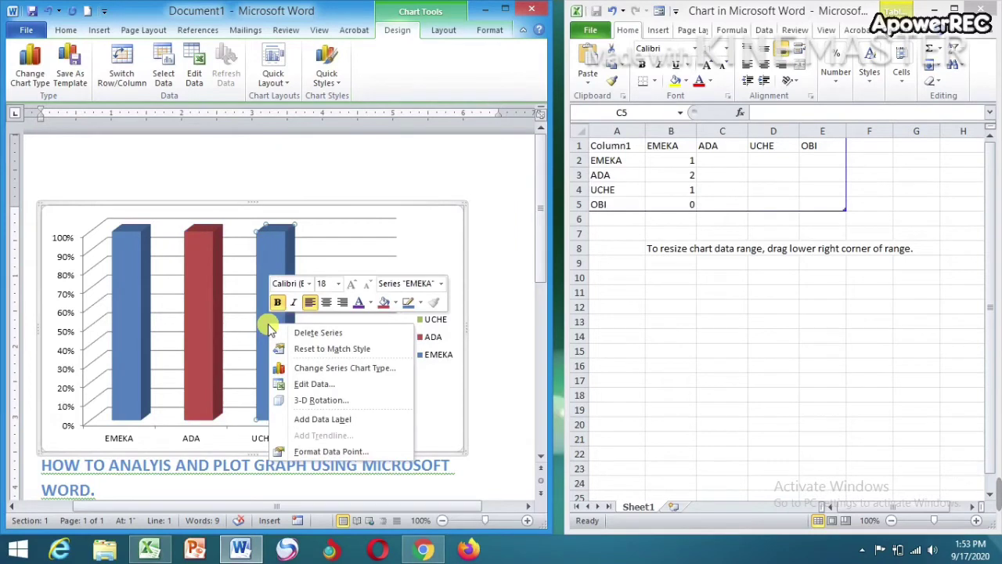
pyautogui.click(397, 303)
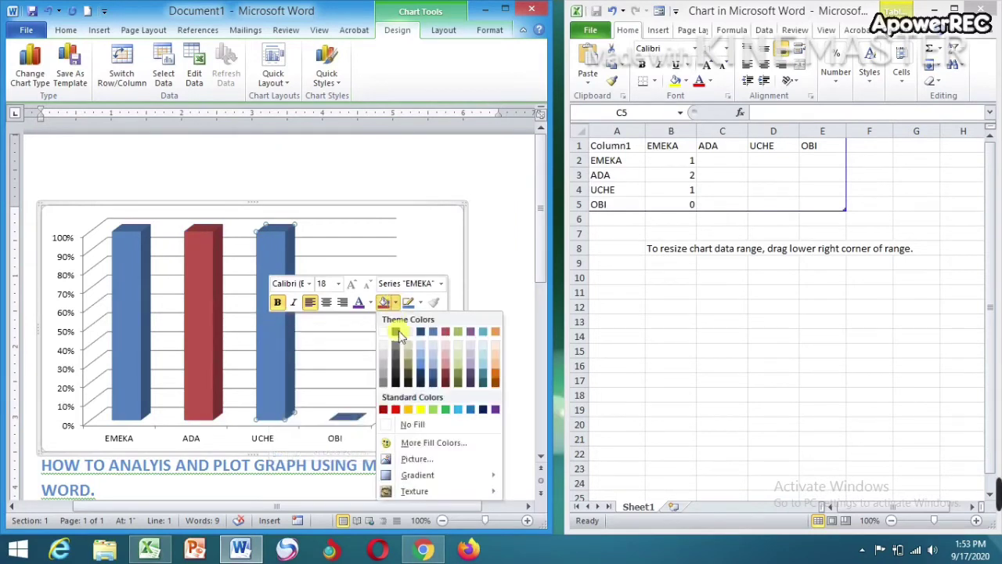
pyautogui.click(457, 332)
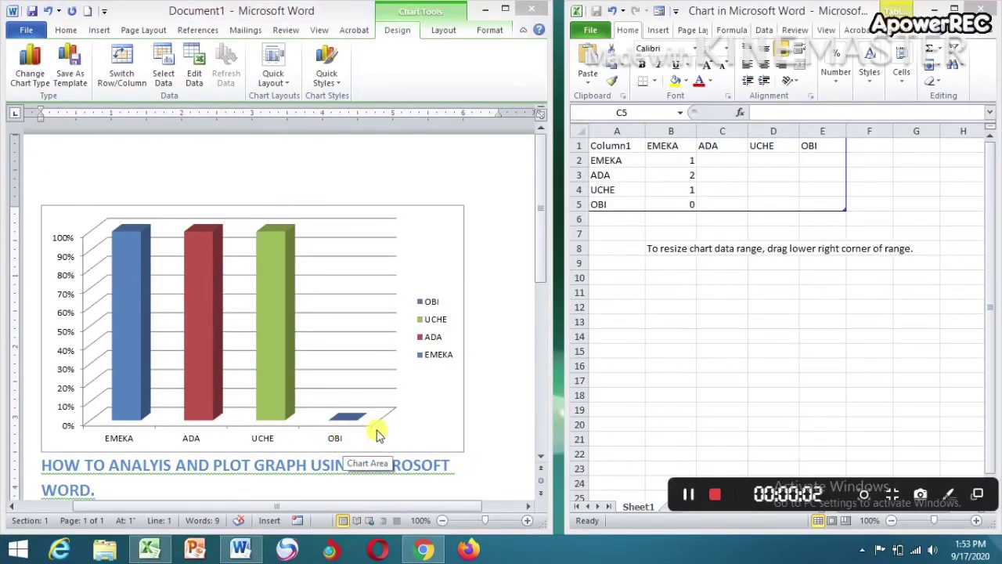
pyautogui.click(355, 419)
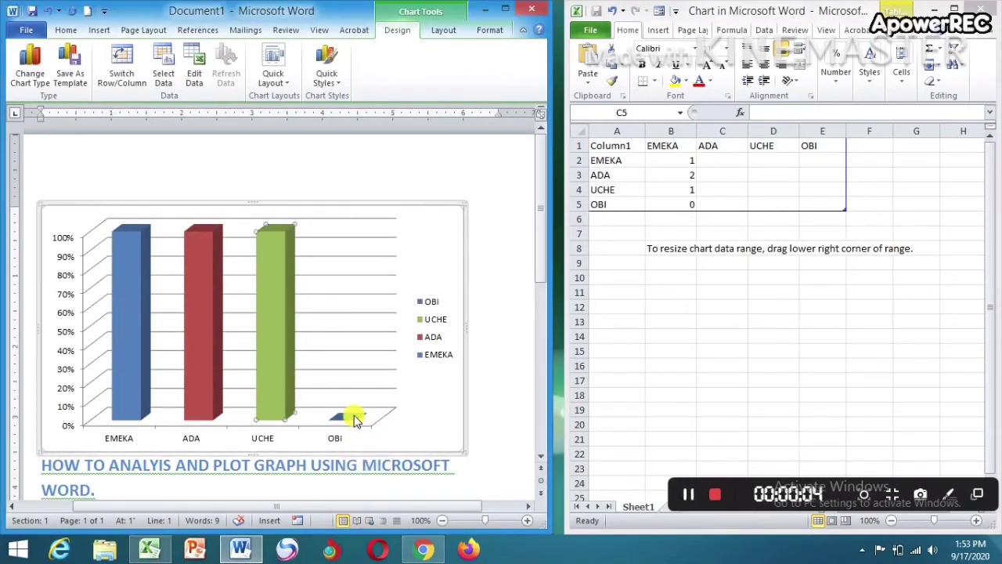
pyautogui.rightClick(355, 419)
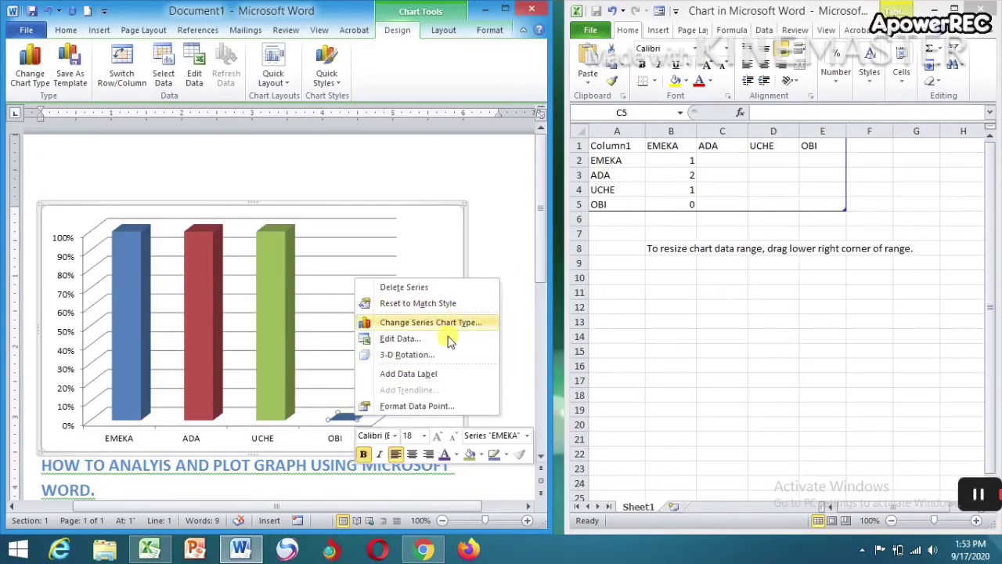
pyautogui.click(480, 455)
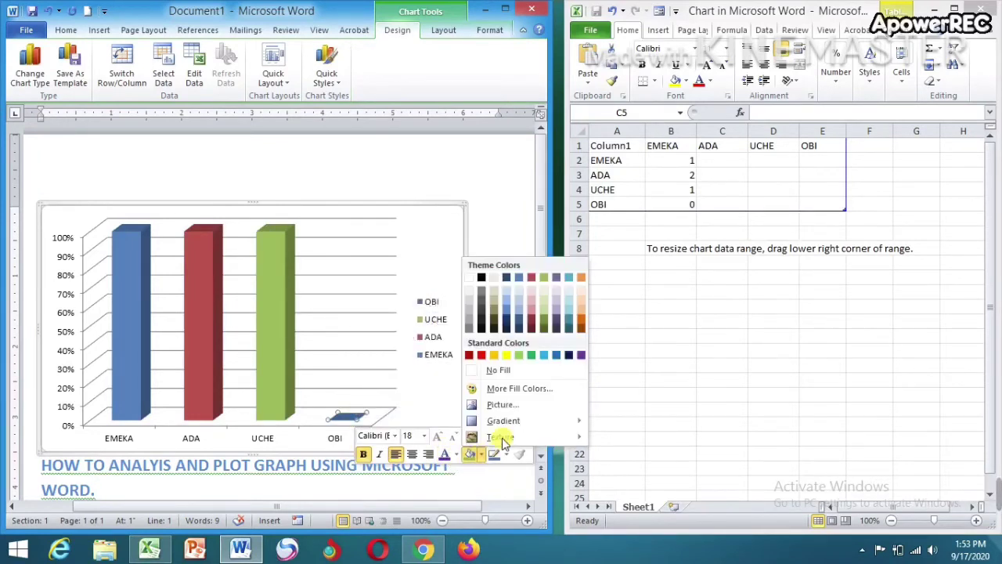
pyautogui.click(581, 355)
pyautogui.click(510, 389)
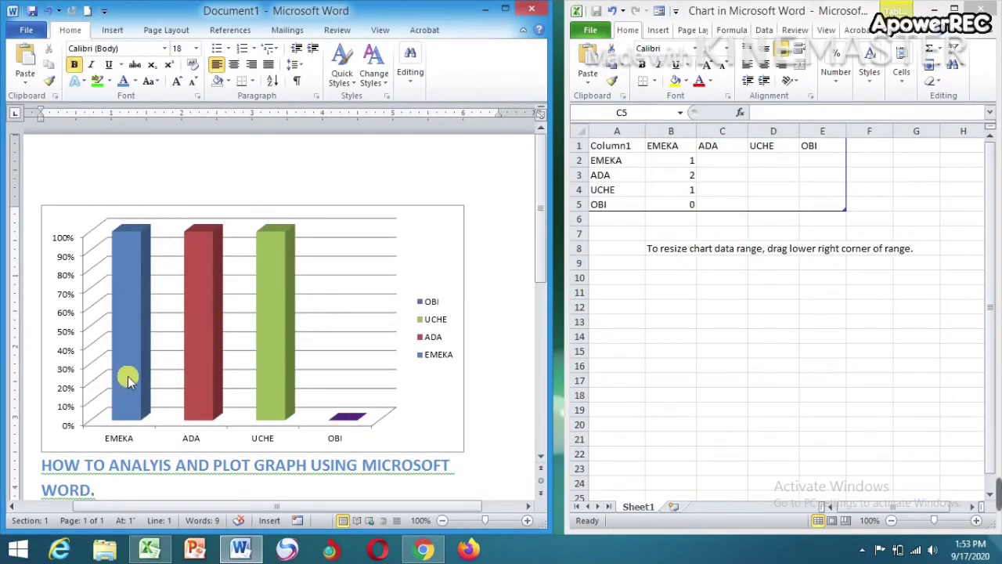
# Draw small text box labels over the EMEKA and ADA bars.
pyautogui.moveTo(128, 371)
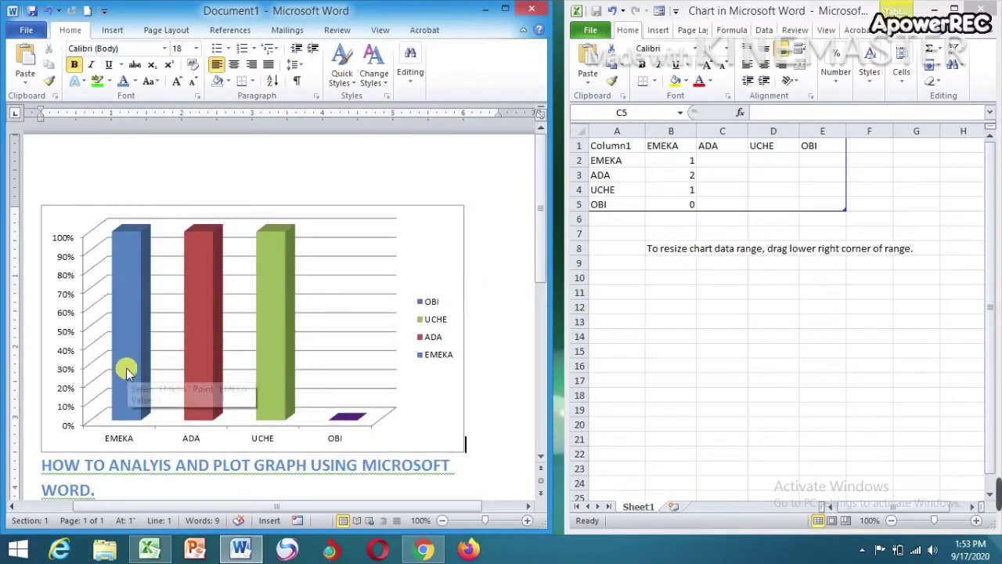
pyautogui.click(112, 30)
pyautogui.click(329, 69)
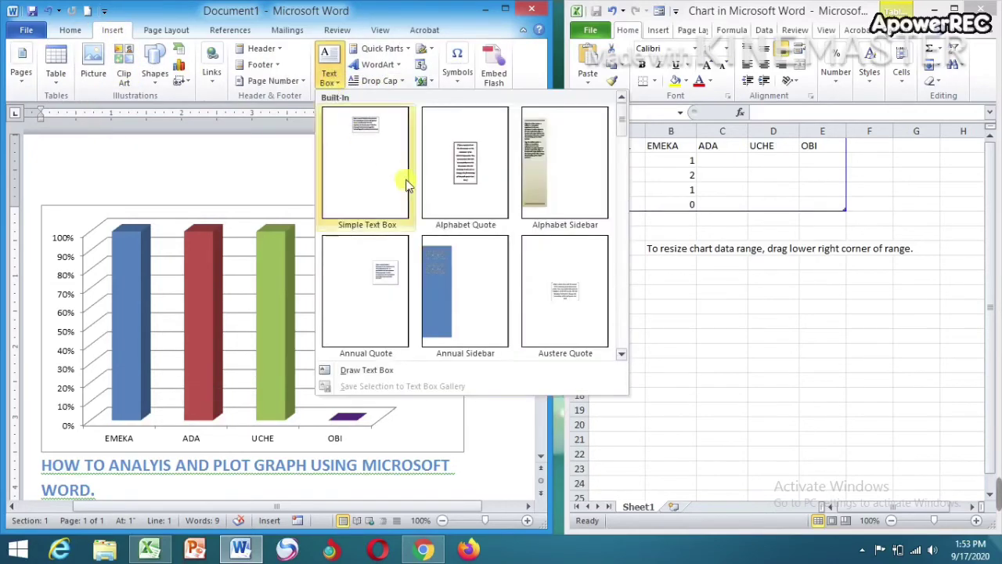
pyautogui.click(400, 375)
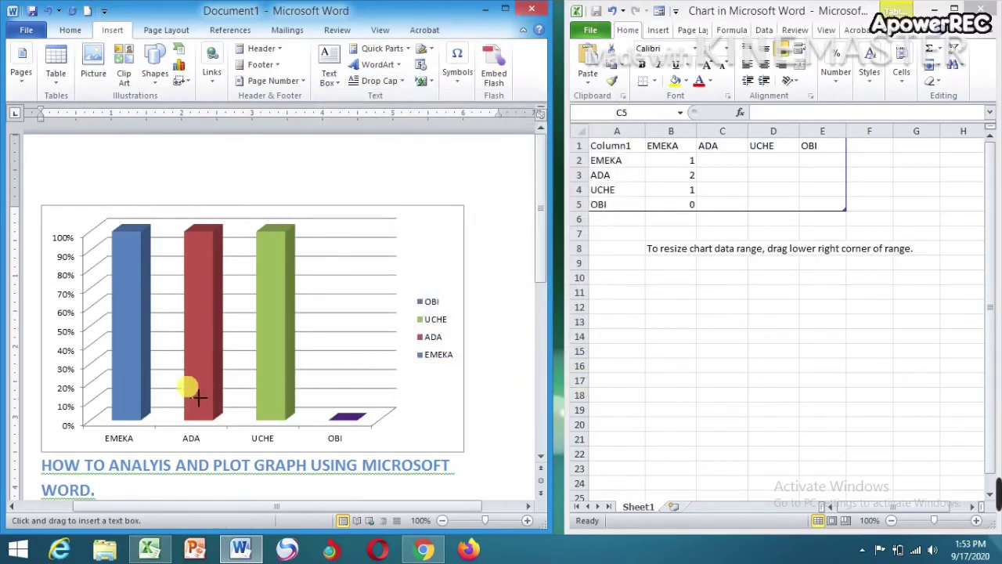
pyautogui.moveTo(122, 327)
pyautogui.mouseDown()
pyautogui.moveTo(141, 335)
pyautogui.moveTo(139, 351)
pyautogui.mouseUp()
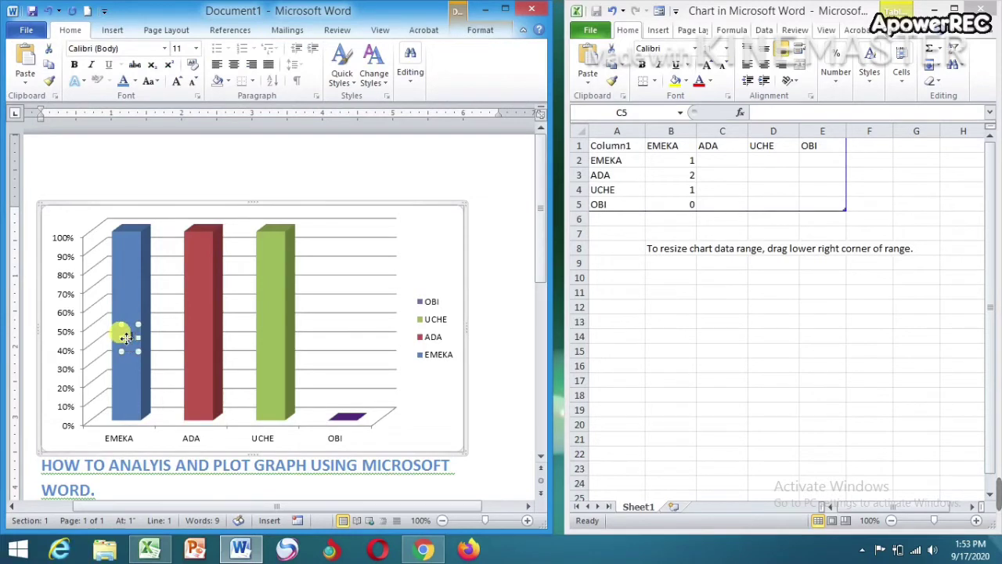
pyautogui.moveTo(127, 337); pyautogui.dragTo(117, 336)
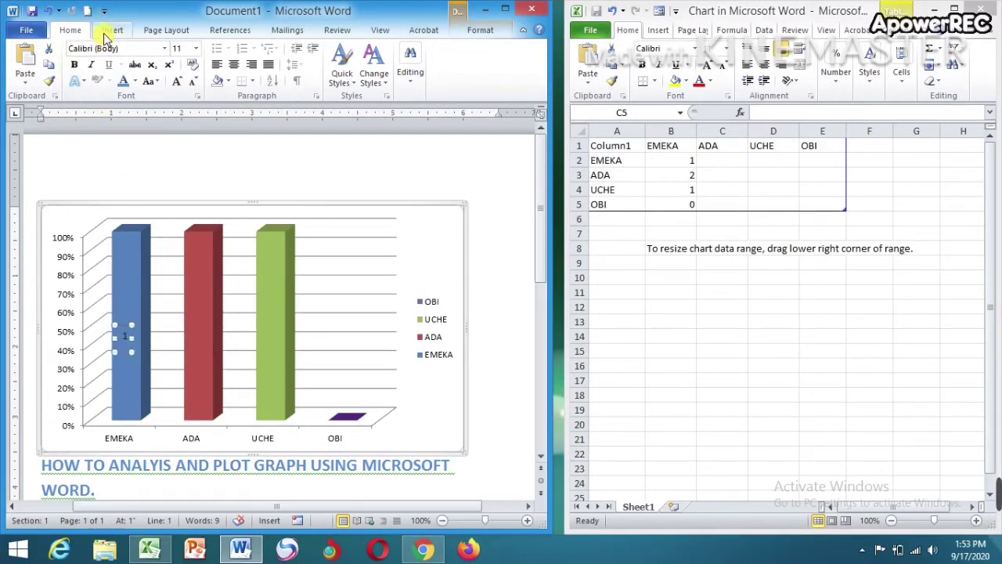
pyautogui.click(112, 29)
pyautogui.click(328, 69)
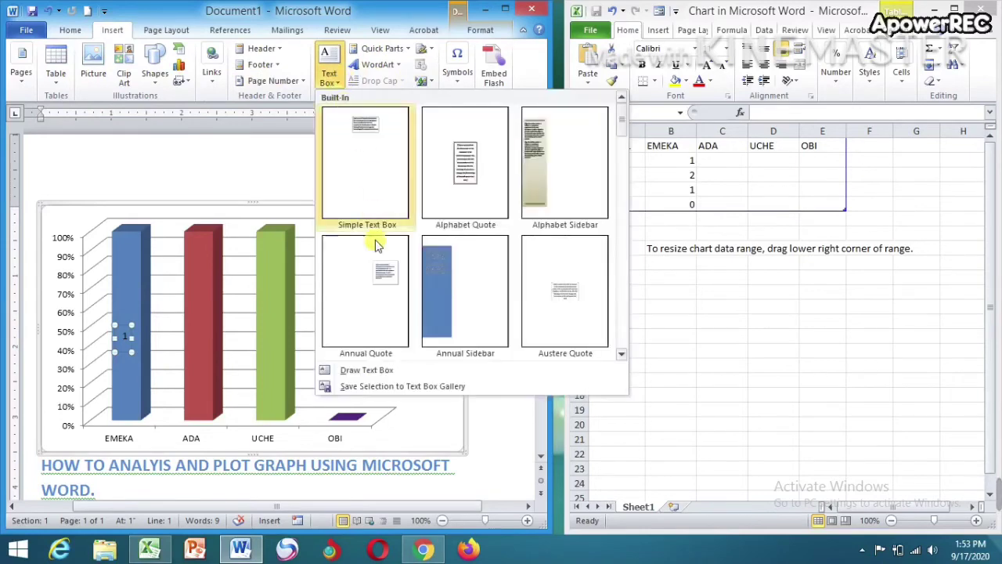
pyautogui.click(382, 370)
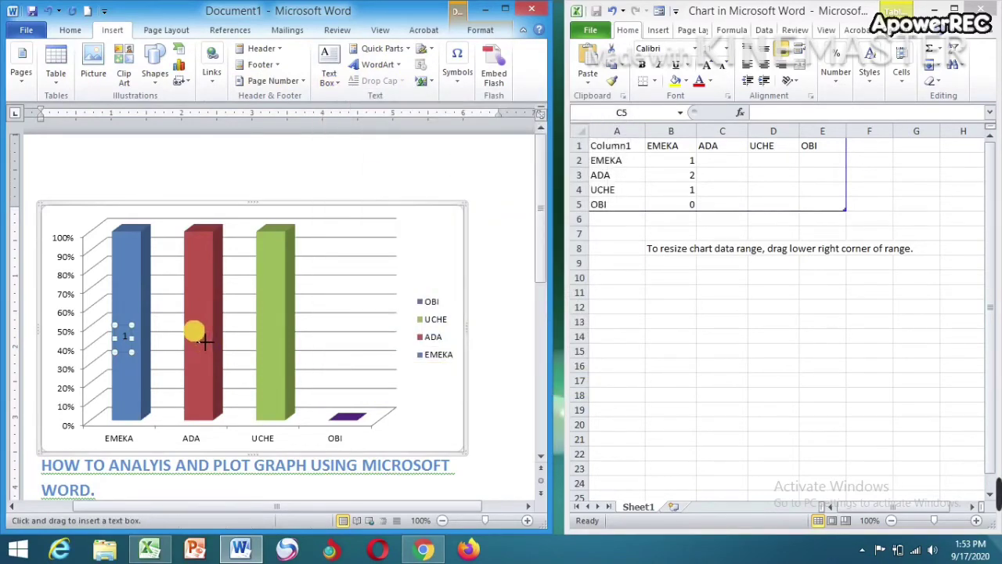
pyautogui.moveTo(194, 331)
pyautogui.mouseDown()
pyautogui.moveTo(225, 360)
pyautogui.moveTo(217, 353)
pyautogui.mouseUp()
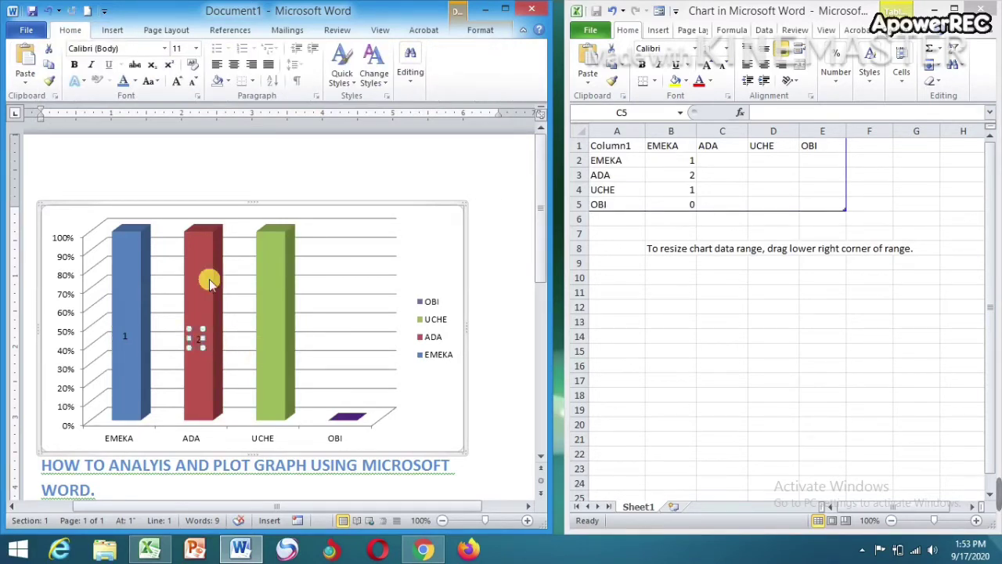
# Add text box labels reading 1 on the UCHE bar and 0 beside the OBI bar.
pyautogui.click(112, 29)
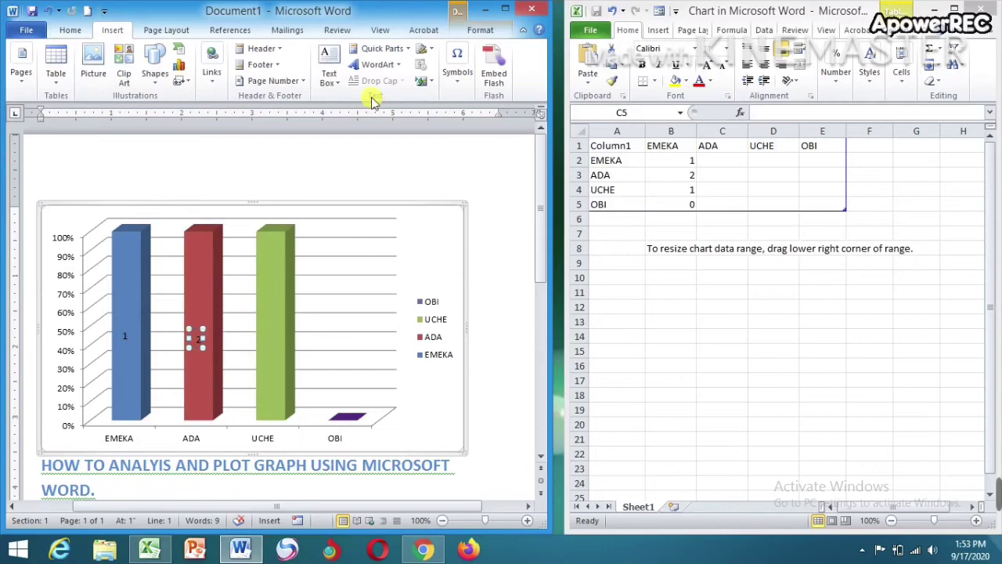
pyautogui.click(330, 79)
pyautogui.click(383, 376)
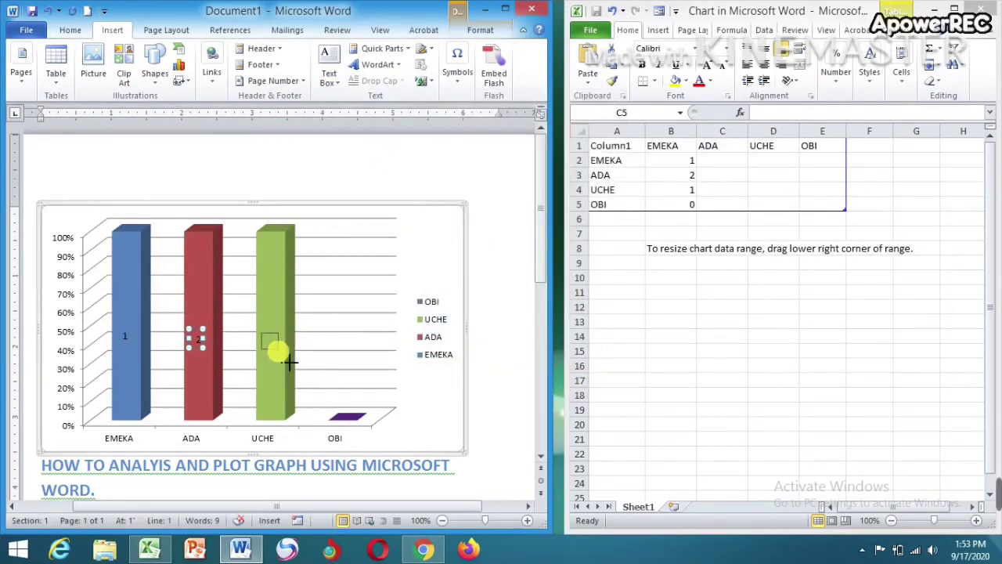
pyautogui.moveTo(263, 334); pyautogui.dragTo(278, 350)
pyautogui.write('1')
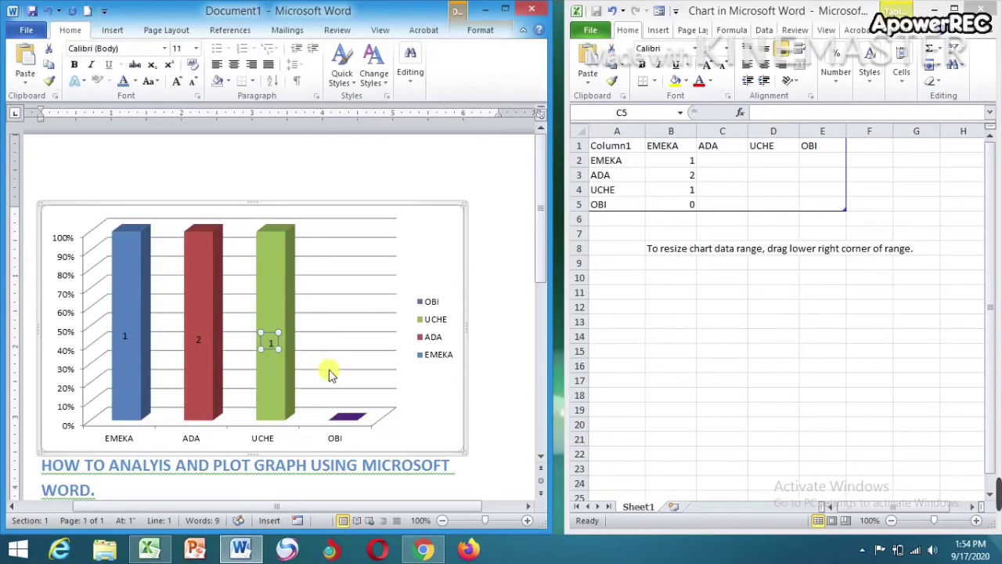
pyautogui.click(123, 31)
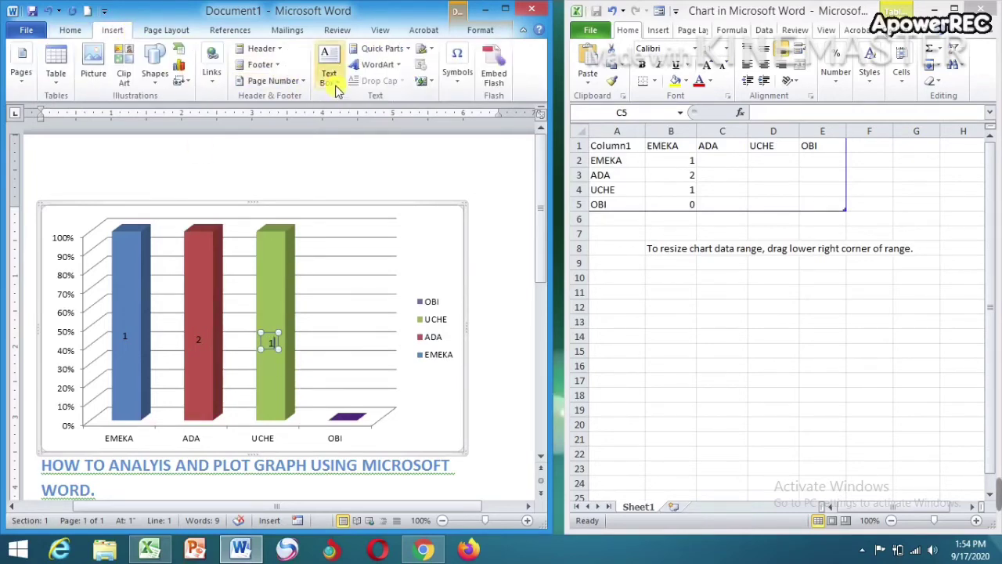
pyautogui.click(337, 90)
pyautogui.click(373, 371)
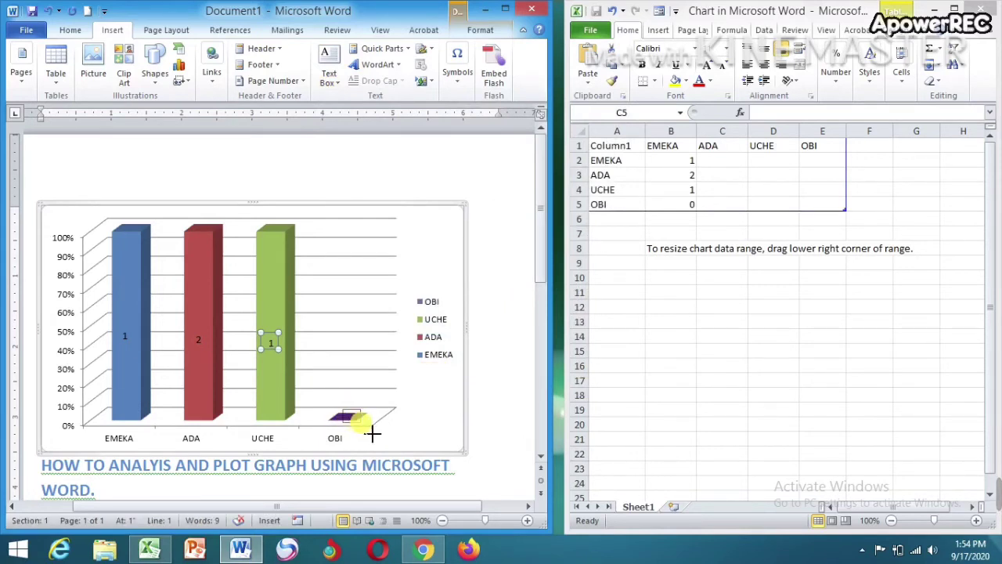
pyautogui.moveTo(354, 420)
pyautogui.mouseDown()
pyautogui.moveTo(357, 407)
pyautogui.moveTo(365, 425)
pyautogui.mouseUp()
pyautogui.click(350, 416)
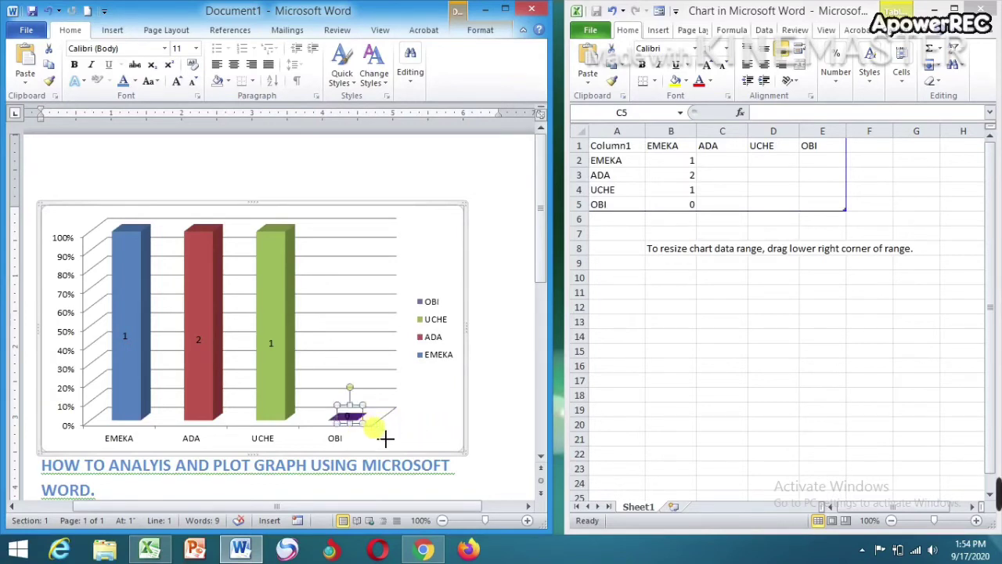
pyautogui.click(445, 413)
pyautogui.scroll(-2, 391, 368)
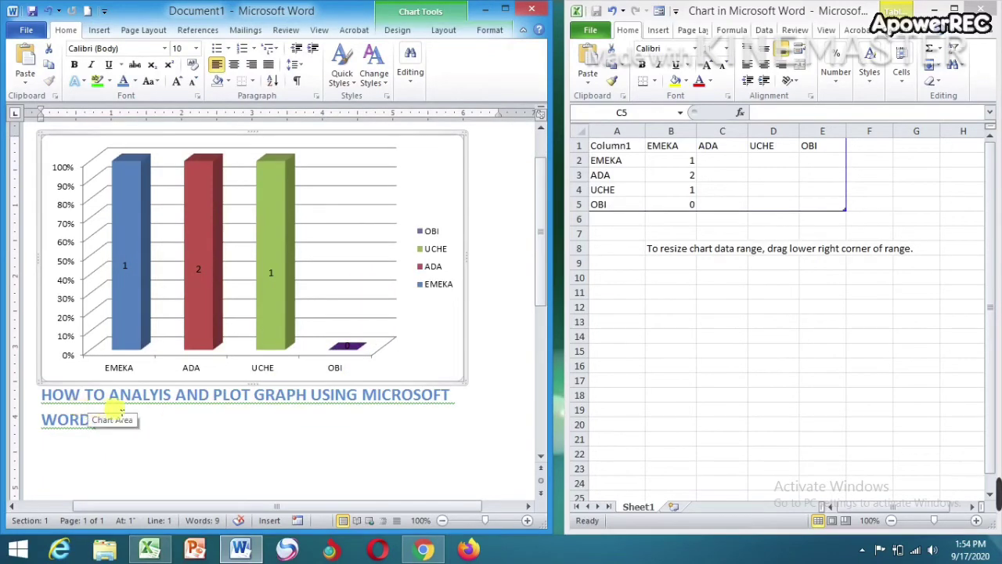
# Delete the title heading beneath the chart, leaving an empty line, and drag Word's border wider.
pyautogui.moveTo(102, 423); pyautogui.dragTo(40, 397)
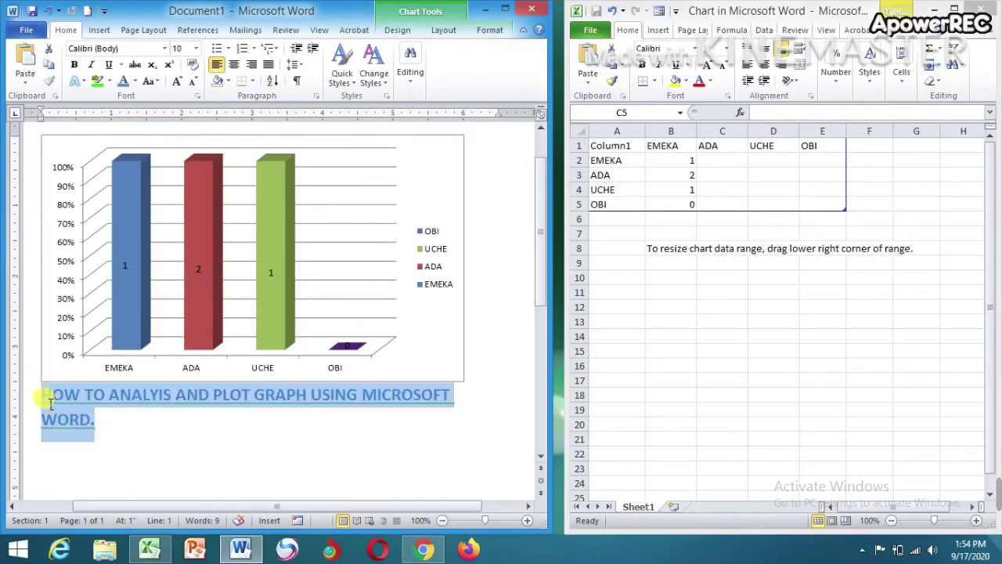
pyautogui.press('Delete')
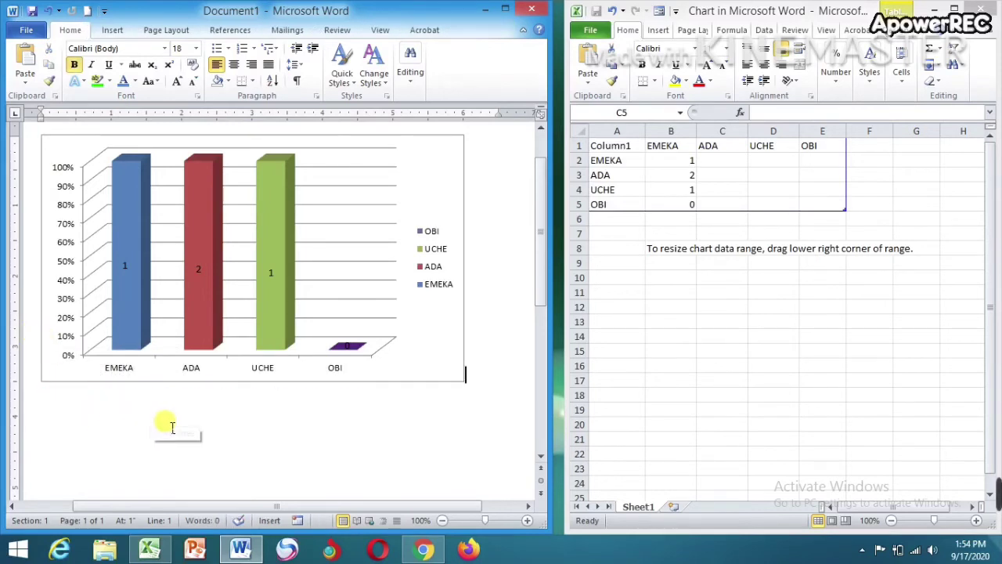
pyautogui.click(168, 423)
pyautogui.scroll(2, 175, 429)
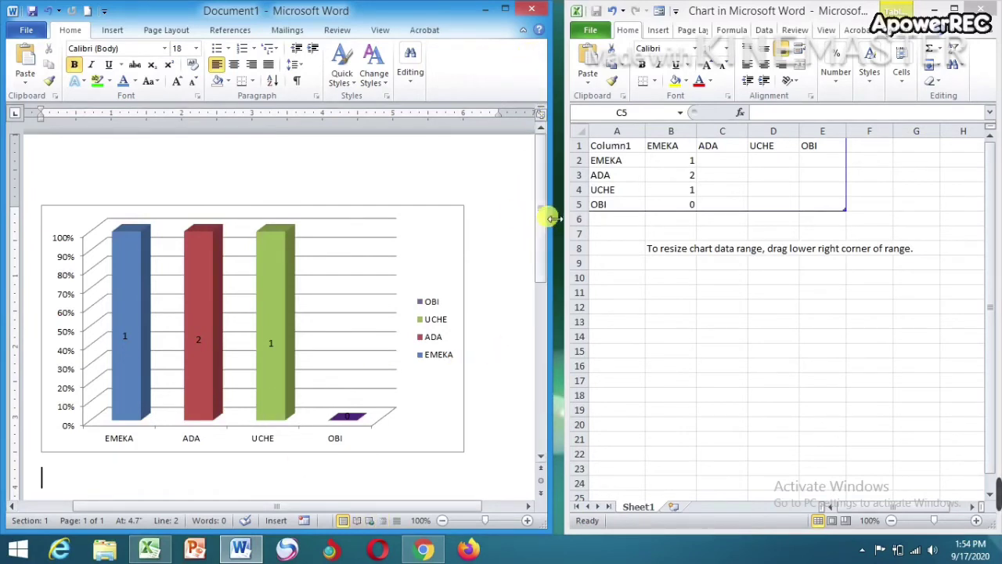
pyautogui.moveTo(550, 220); pyautogui.dragTo(575, 223)
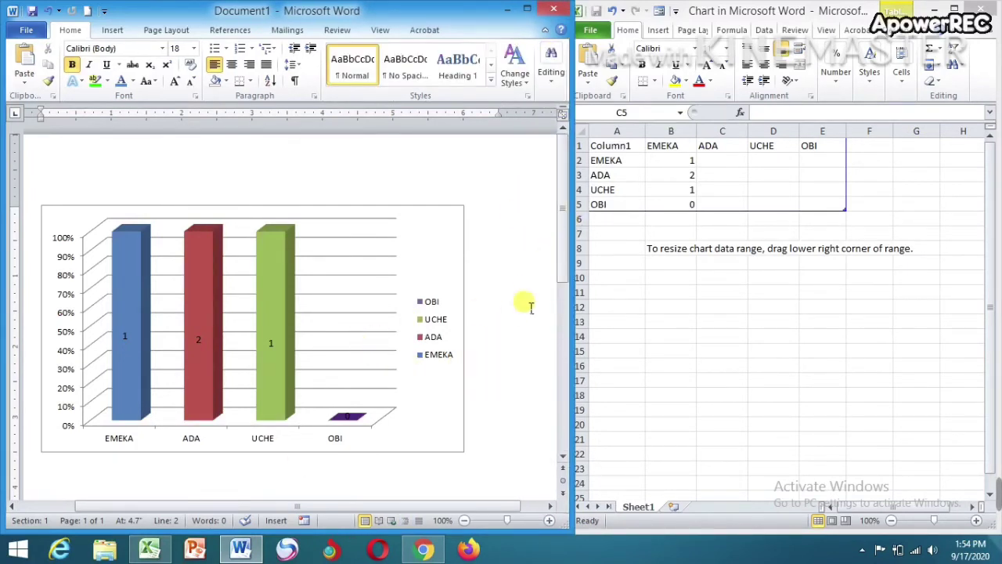
pyautogui.scroll(-1, 361, 439)
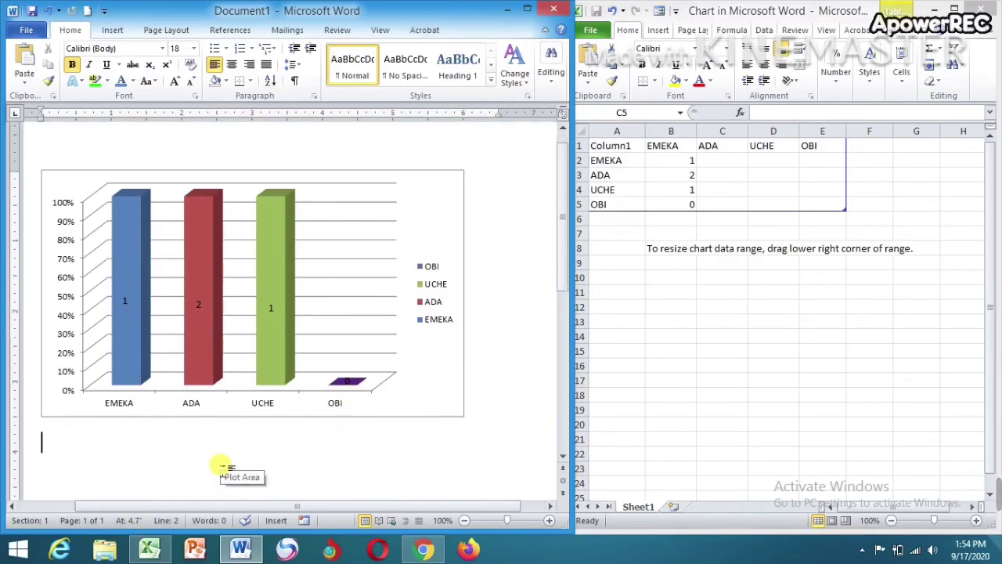
# Type 'Emeka score is 1' through 'Obi score is 0' under the chart, widening Word beside Excel.
pyautogui.write('Emeka score is 1')
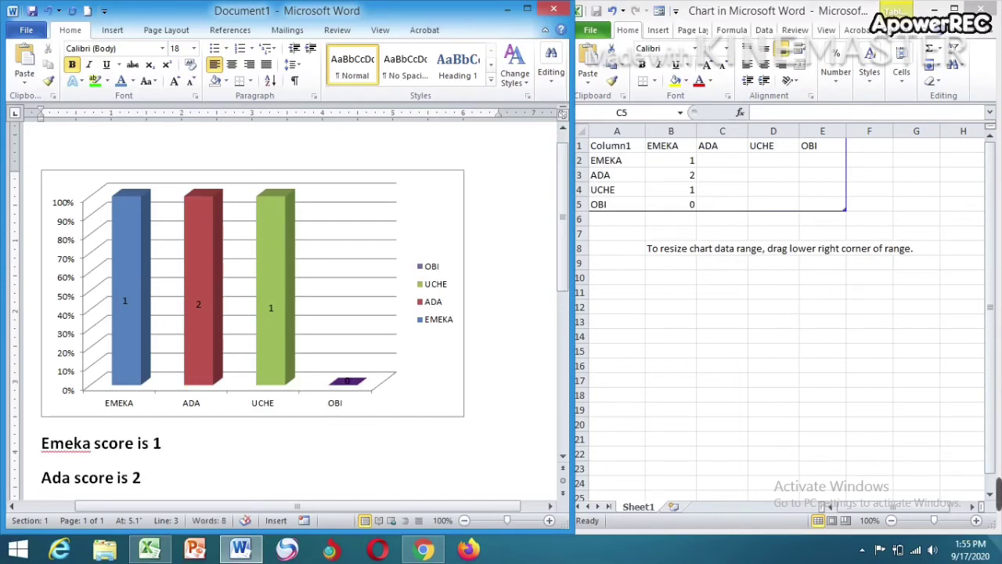
pyautogui.scroll(-1, 286, 305)
pyautogui.write('Uche score is 1')
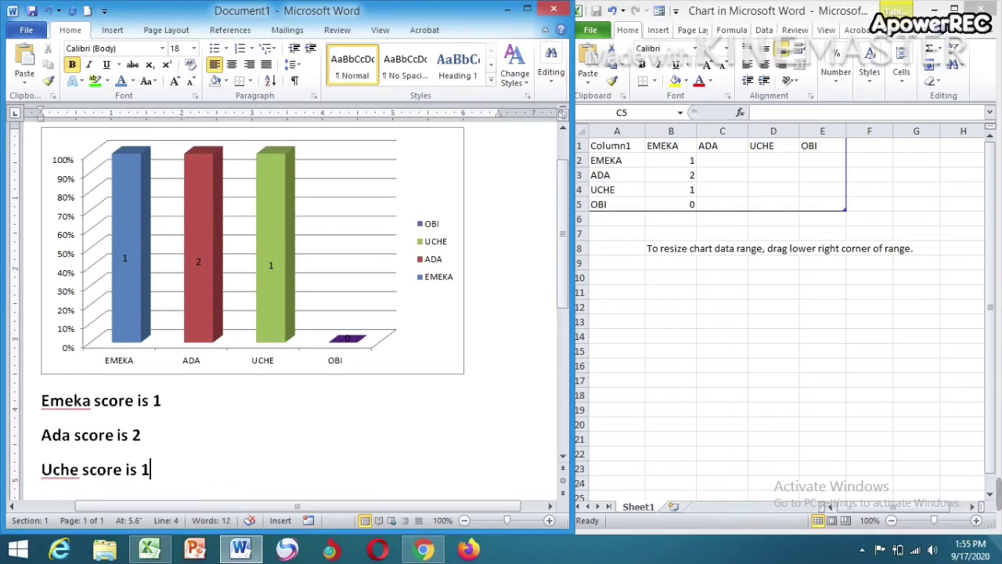
pyautogui.press('Return')
pyautogui.write('Obi score is 0')
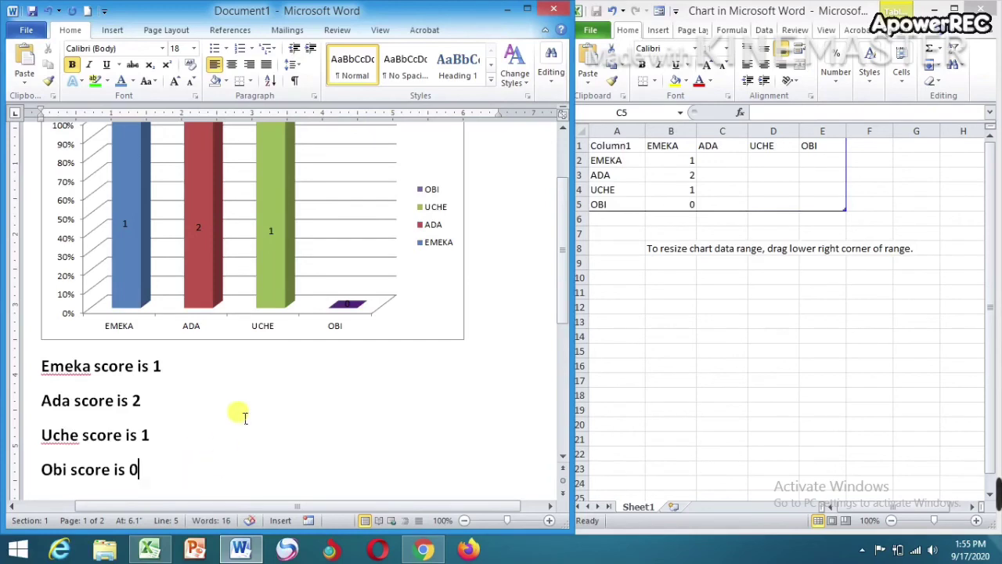
pyautogui.scroll(-1, 235, 410)
pyautogui.scroll(1, 415, 378)
pyautogui.scroll(2, 376, 368)
pyautogui.scroll(1, 343, 354)
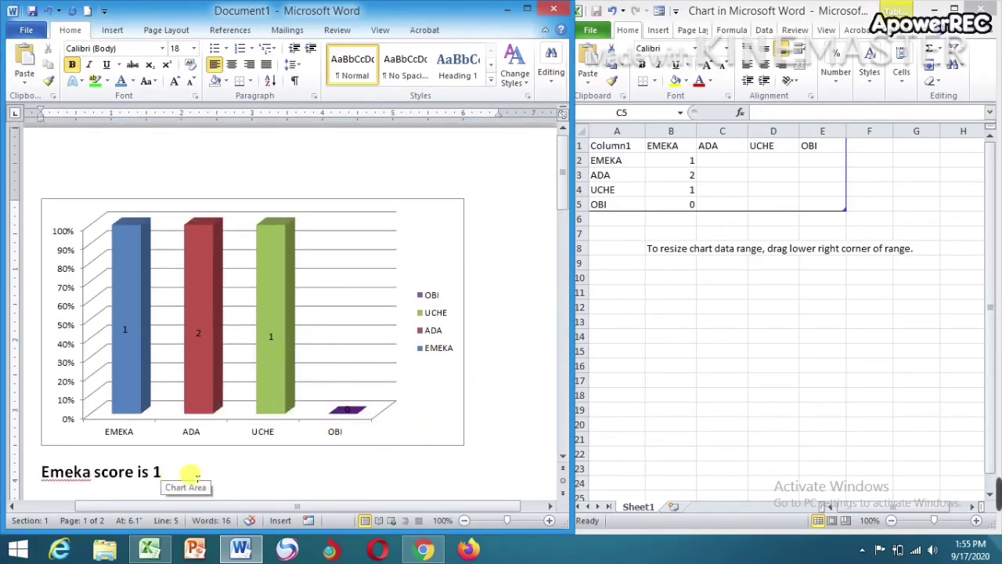
pyautogui.scroll(1, 102, 470)
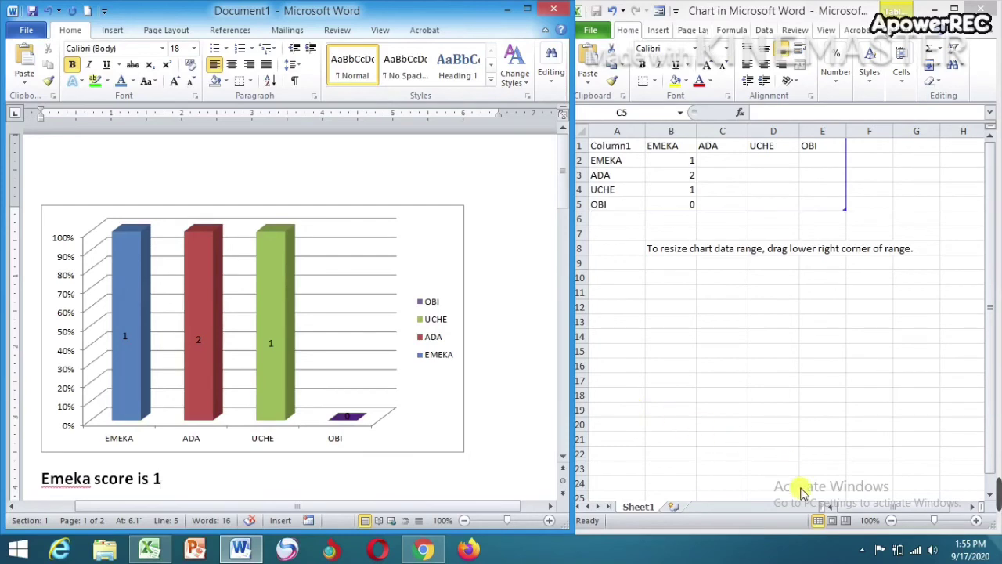
pyautogui.moveTo(574, 392)
pyautogui.mouseDown()
pyautogui.moveTo(607, 400)
pyautogui.moveTo(565, 409)
pyautogui.mouseUp()
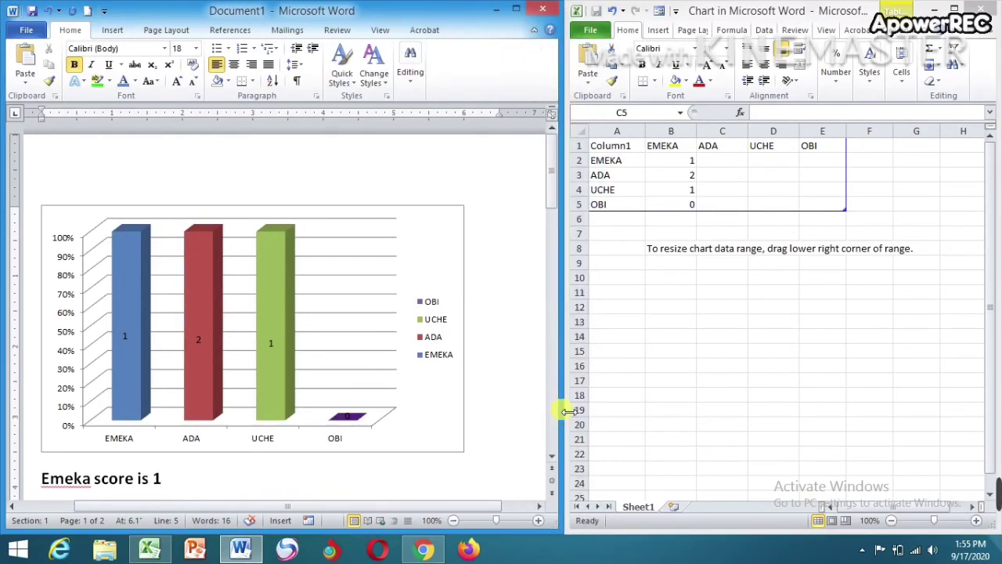
pyautogui.scroll(-3, 297, 461)
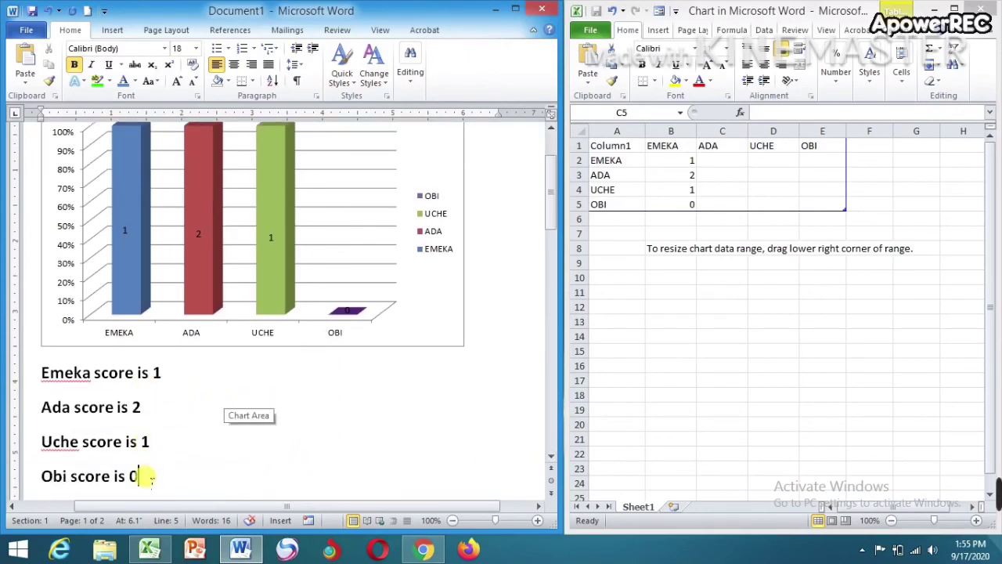
# Replace the four score lines with the pasted STEP 1 and graph-uses text.
pyautogui.moveTo(149, 478); pyautogui.dragTo(67, 370)
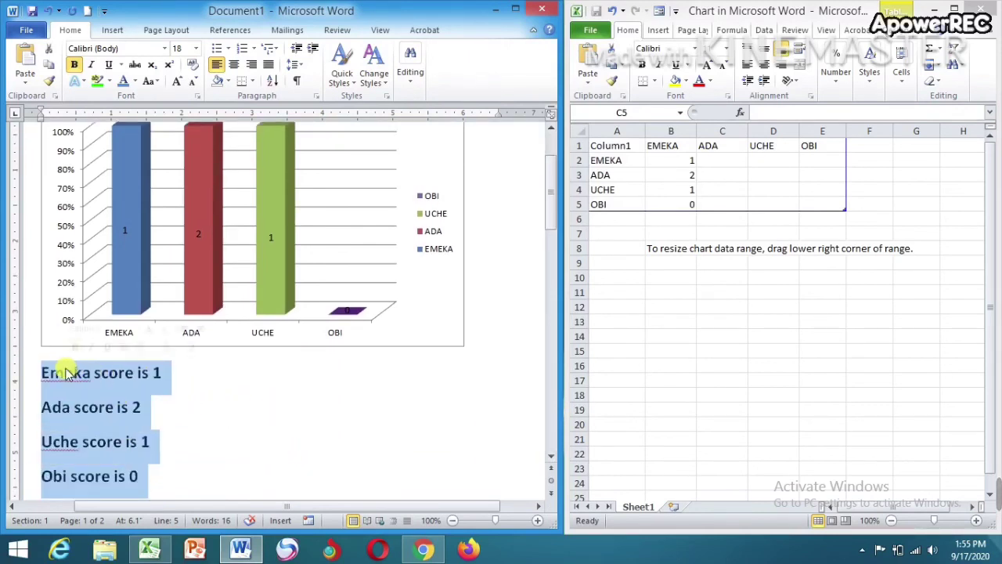
pyautogui.press('Delete')
pyautogui.write('STEP 1. GO TO INSERT, CLICK ON CHART, SELECT 100% STOCK COLUMN AND CLICK OK. A GRAPH SAMPLE WILL DISPLAY WITH EXCEL SHEET OPEN IN THE RIGHT HAND SIDE. Then start to fill in your categories. THINGS YOU CAN USE GRAPH TO DO IN MS WORD. INCOME OF THE COMPANY, REVENUE OF THE COMPANY, BUDGET OF THE COMPANY, EMPLOYEE PERFORMANCE.')
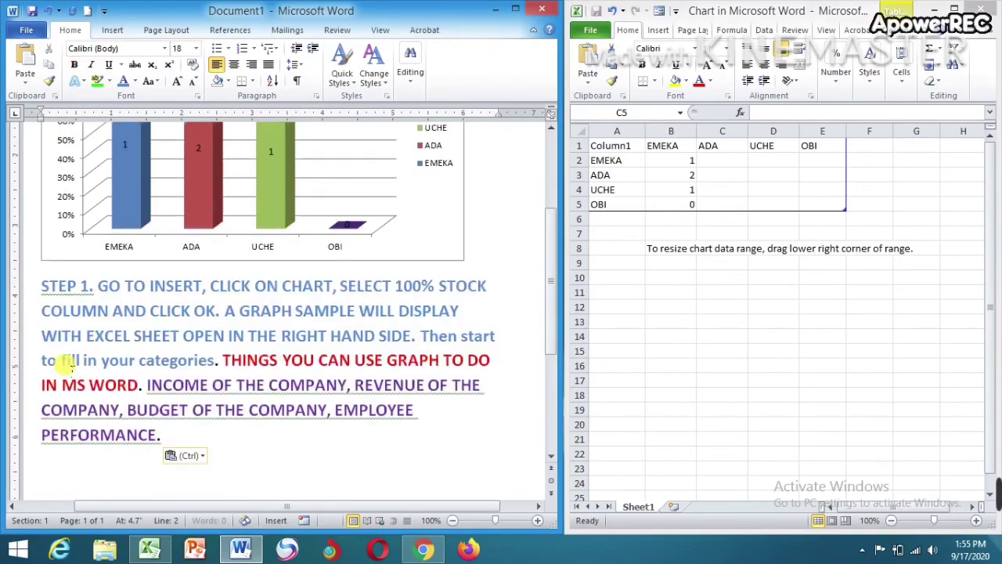
# Delete the STEP 1 instructions and ignore the grammar flag on 'BUDGET OF'.
pyautogui.scroll(-2, 228, 354)
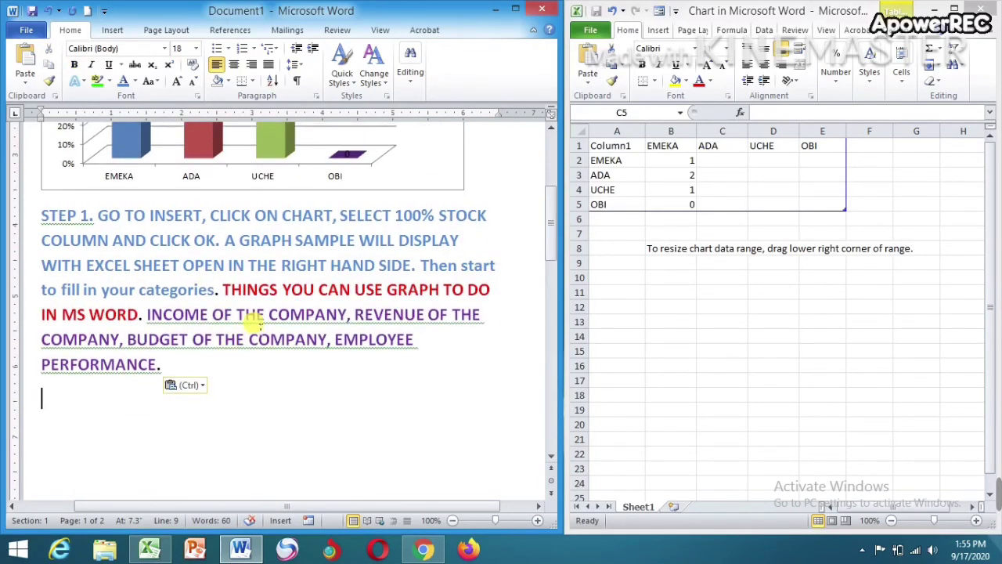
pyautogui.moveTo(223, 290); pyautogui.dragTo(41, 216)
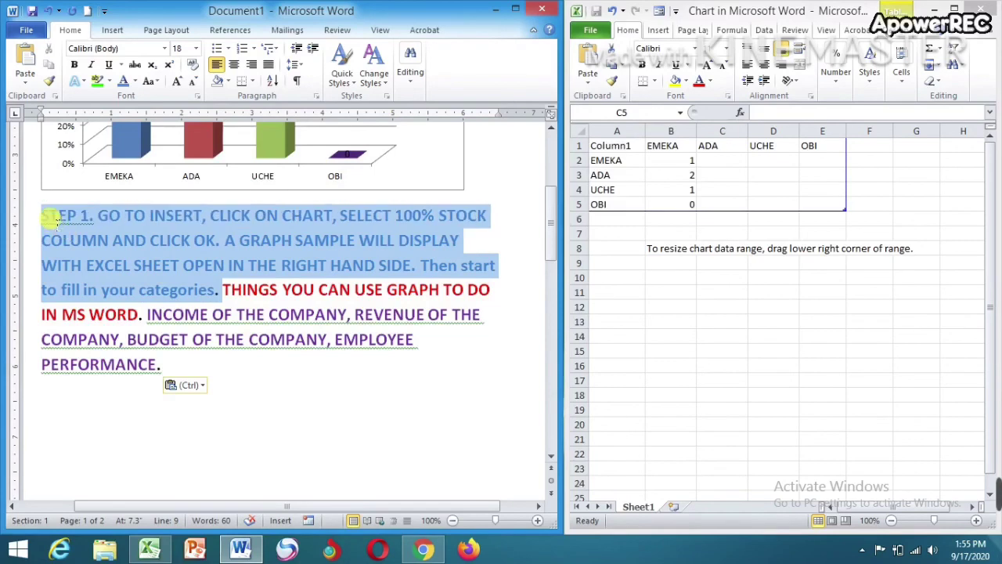
pyautogui.press('Delete')
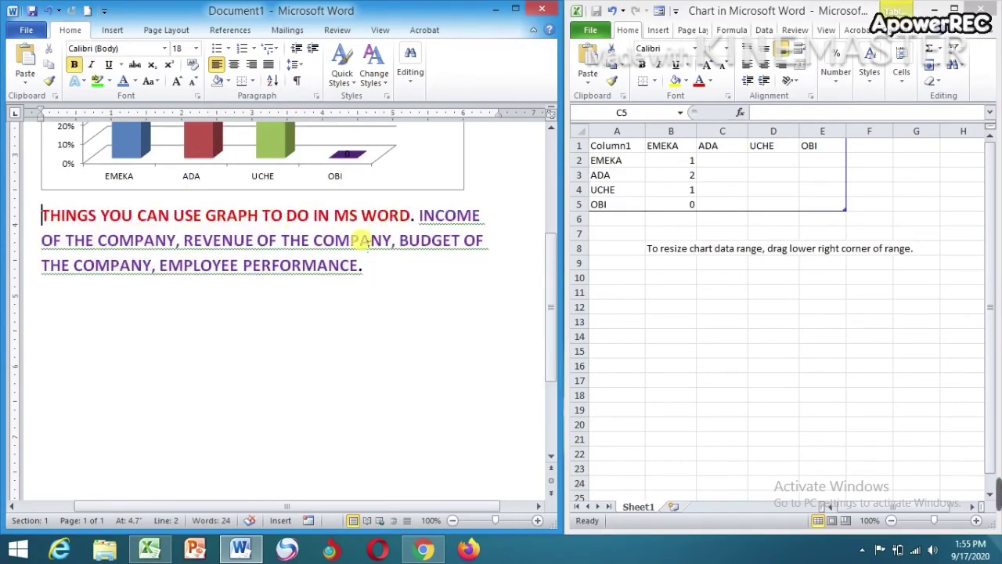
pyautogui.rightClick(394, 249)
pyautogui.click(452, 276)
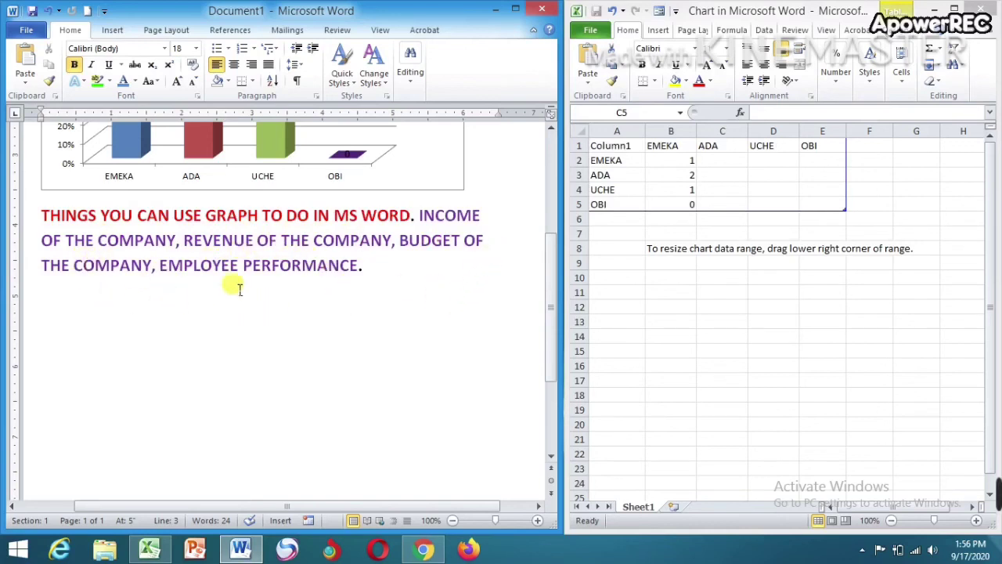
# Start a new line after 'PERFORMANCE.' at the end of the list.
pyautogui.scroll(3, 532, 351)
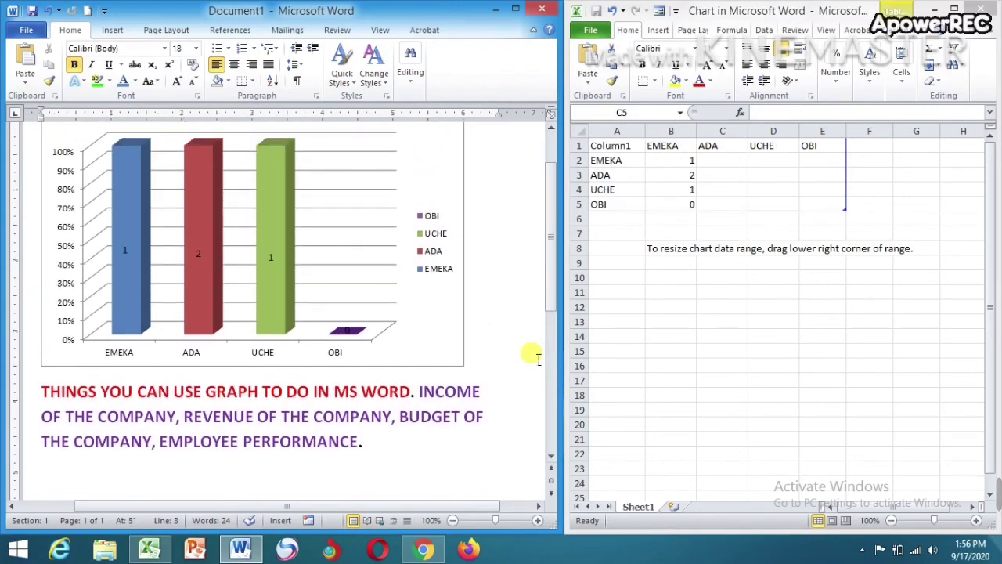
pyautogui.click(382, 368)
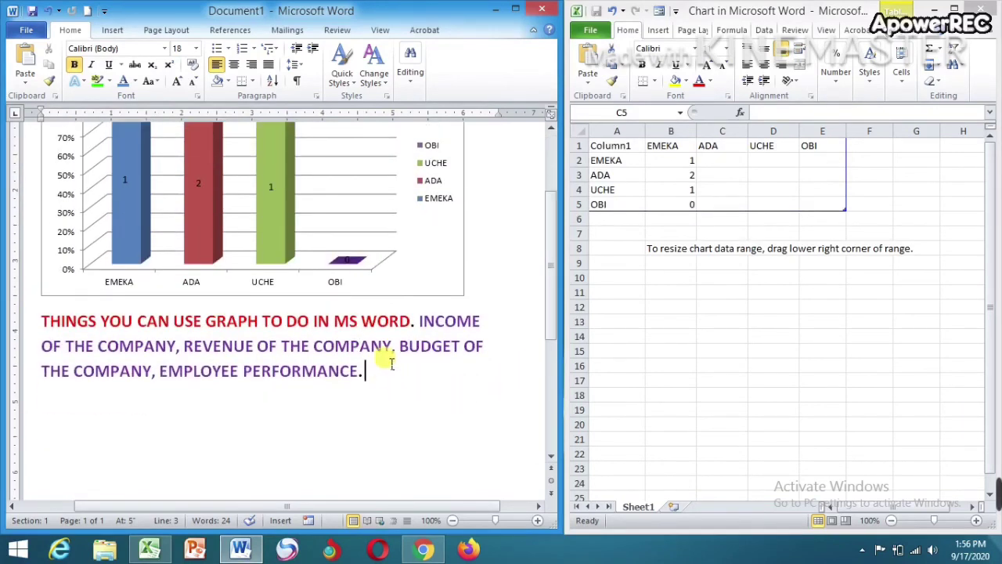
pyautogui.press('Return')
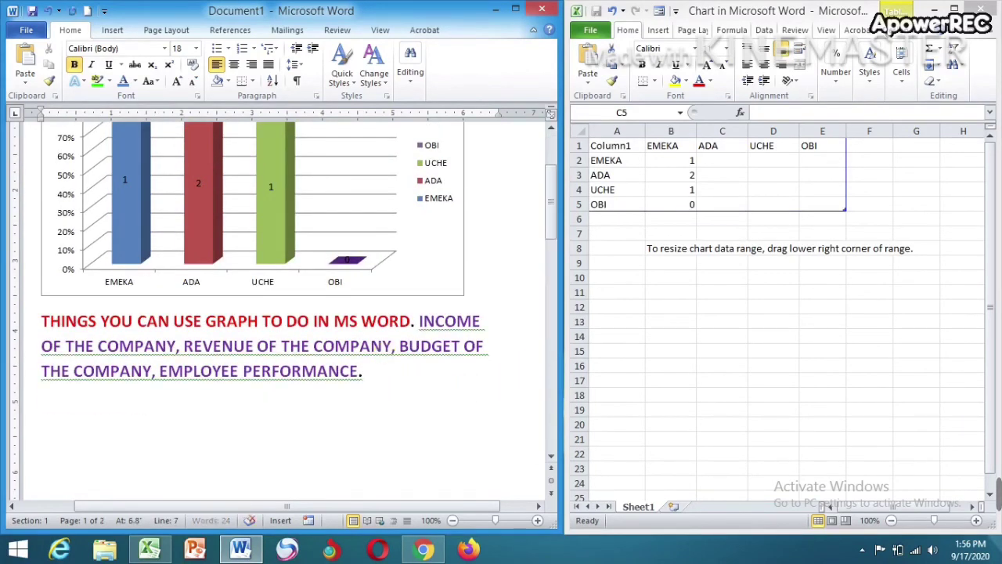